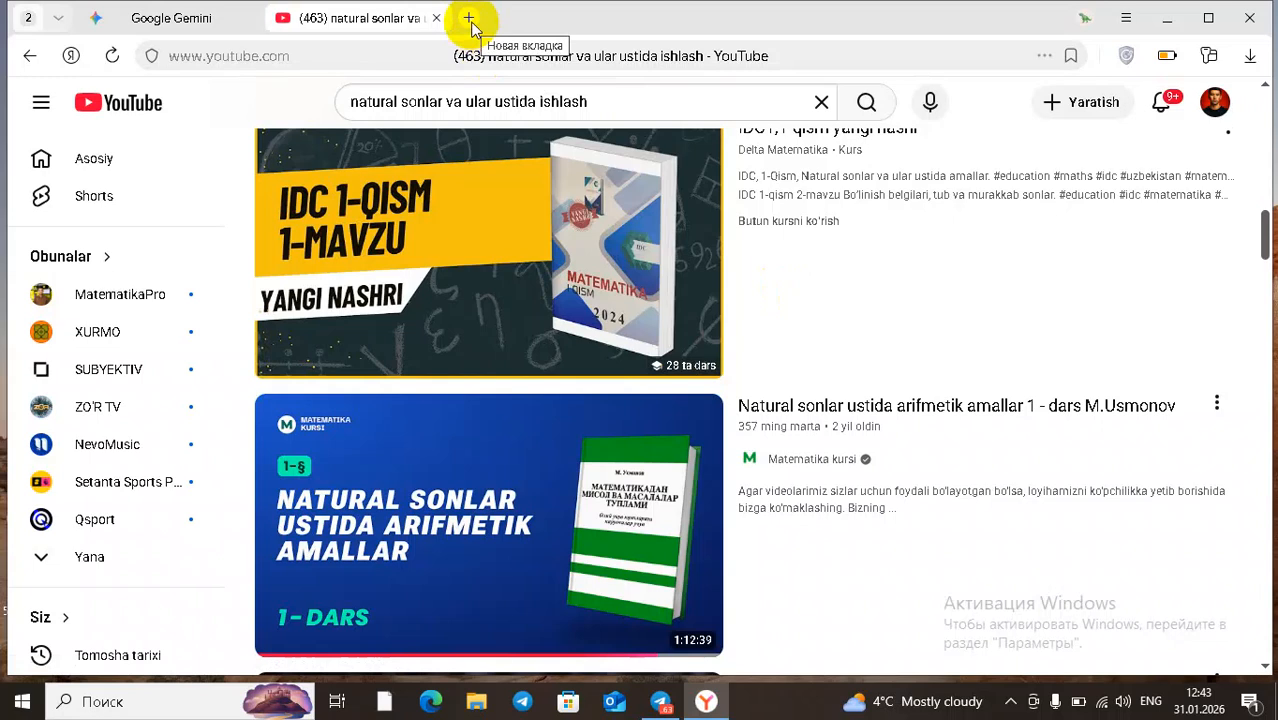
Search the web for notebooklm in a new browser tab and open the Google NotebookLM site
click(469, 19)
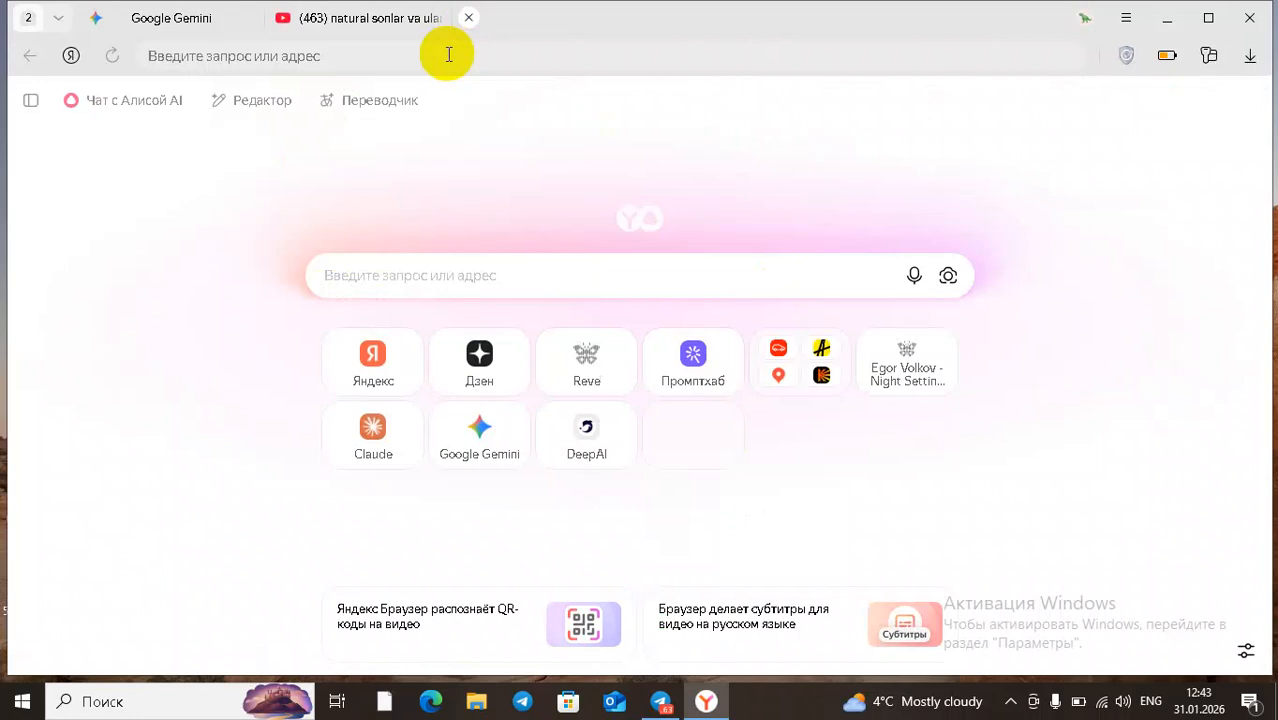
text(no)
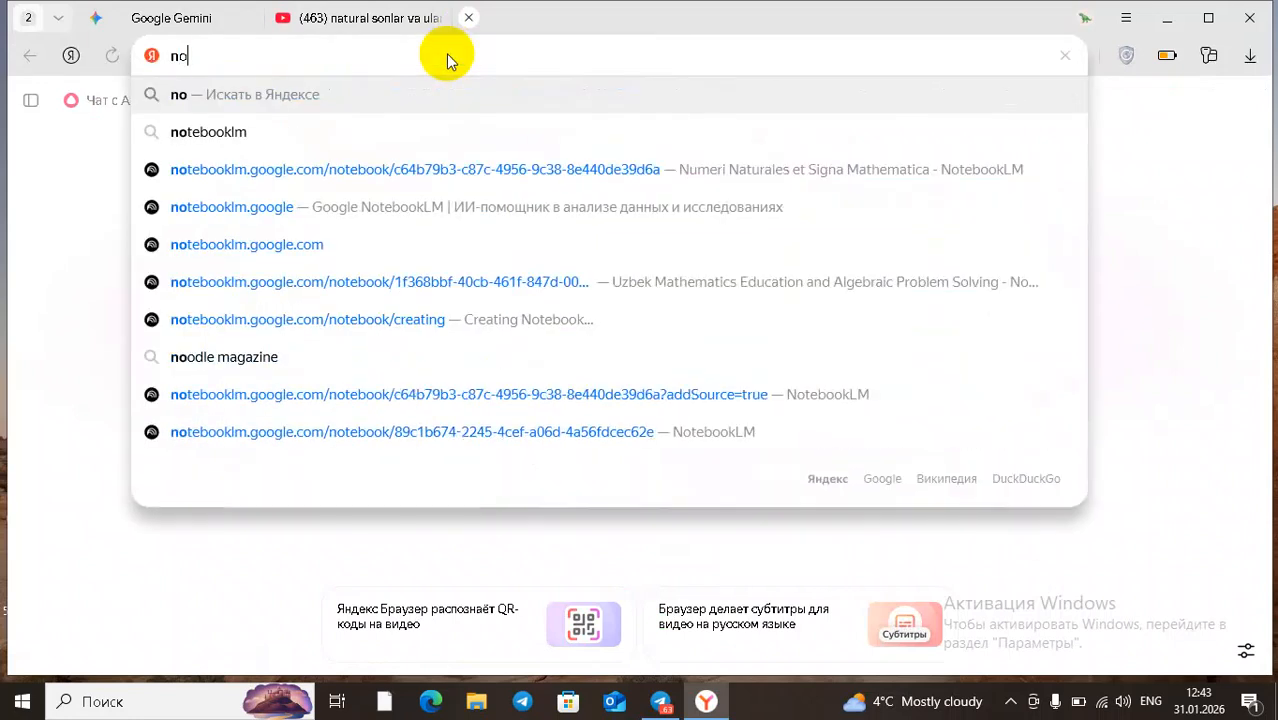
text(tebo)
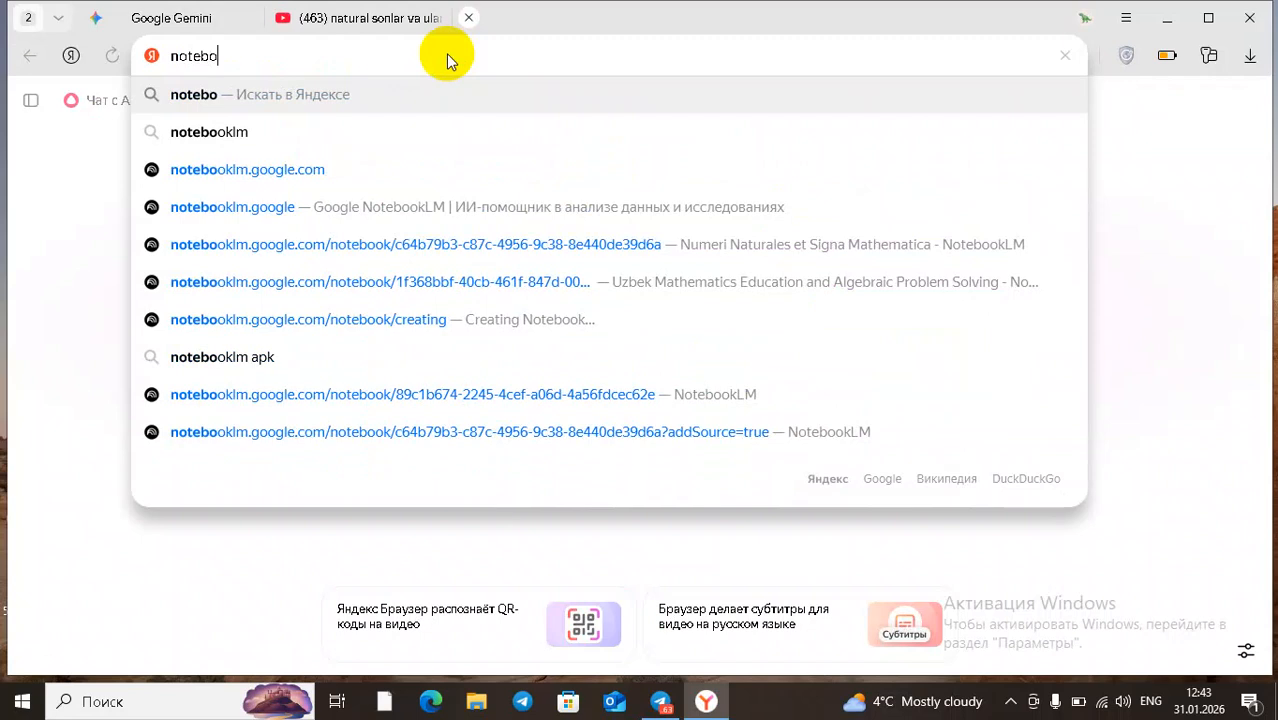
text(oklm)
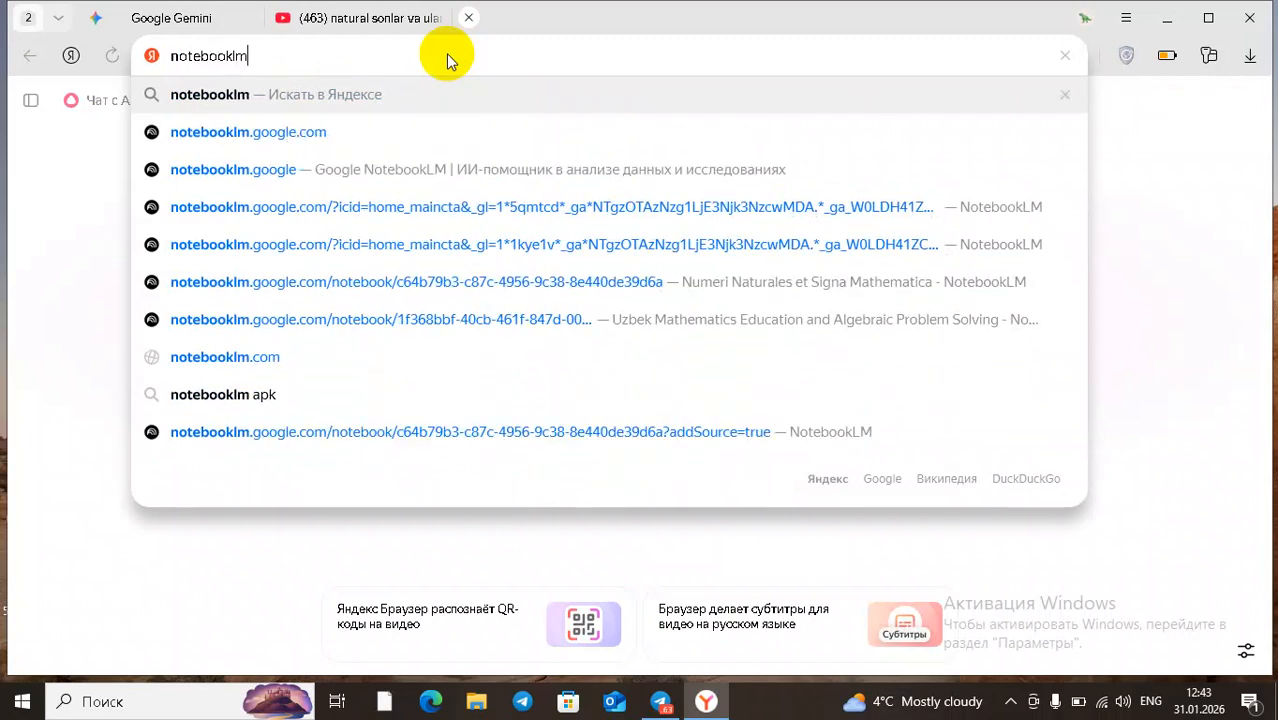
key(ctrl+t)
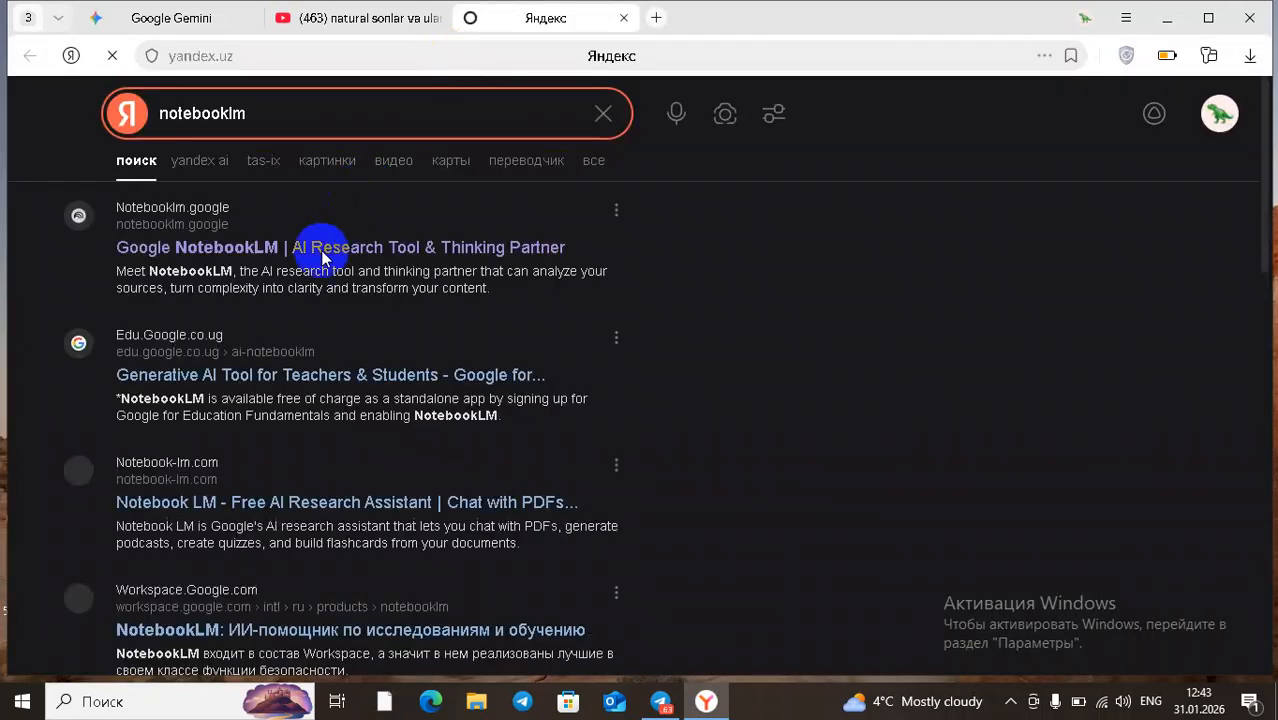
click(322, 250)
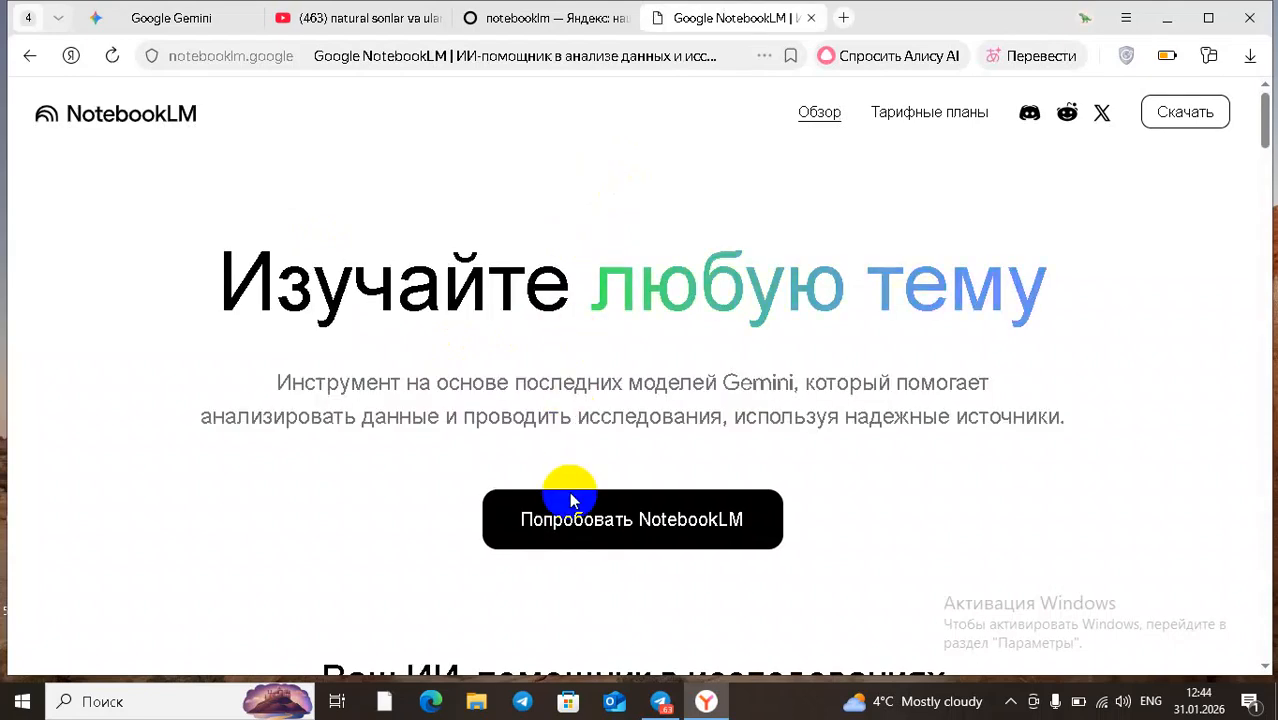
Launch NotebookLM and create a new notebook, choosing websites and YouTube links as the source type
click(573, 528)
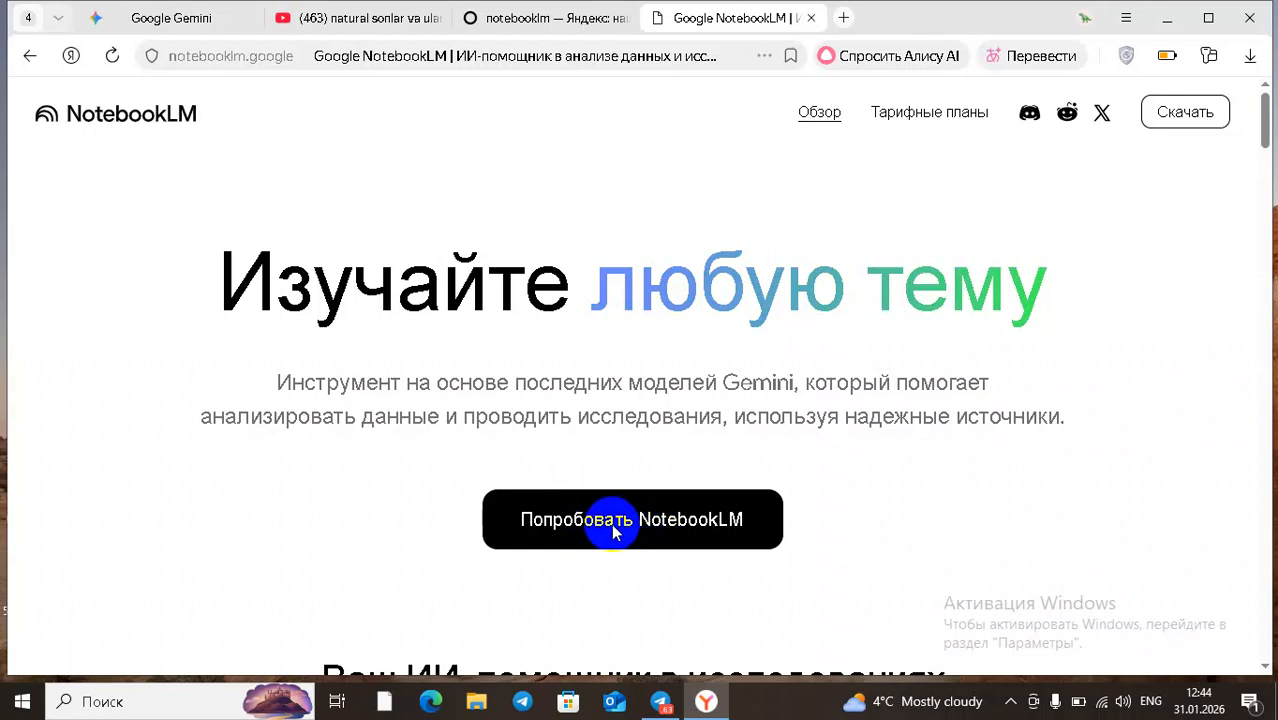
click(677, 531)
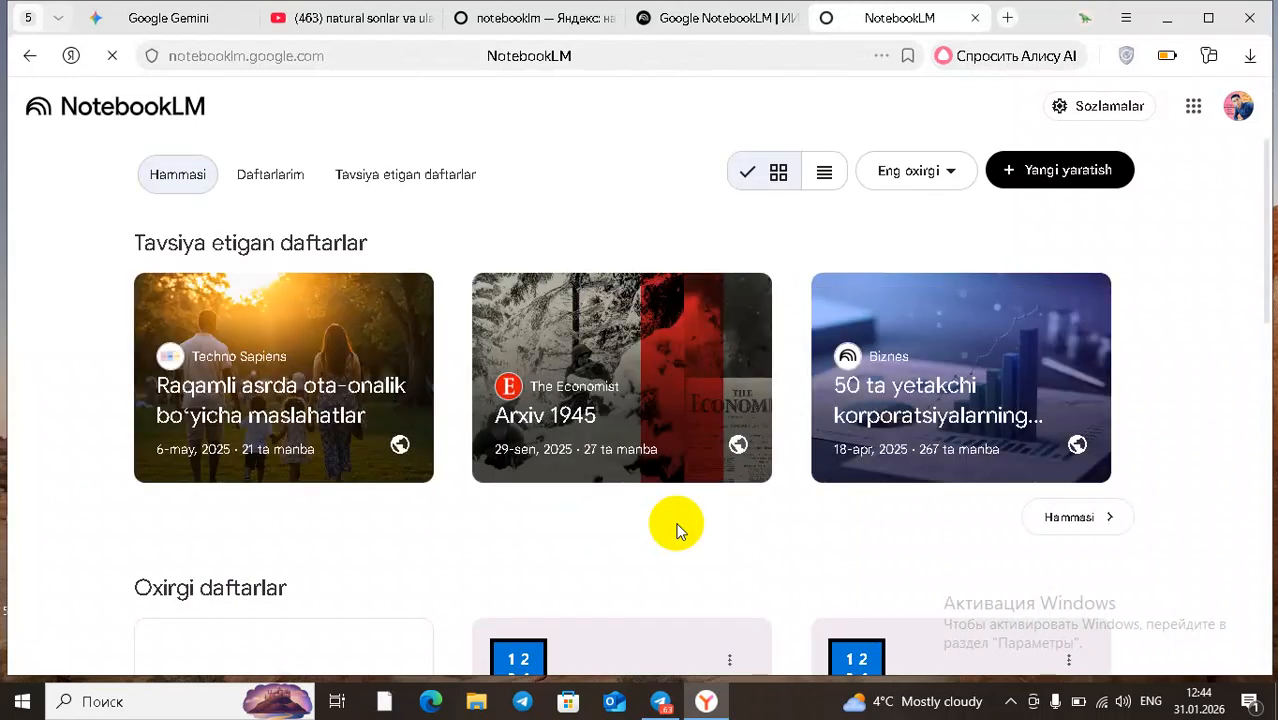
click(1063, 184)
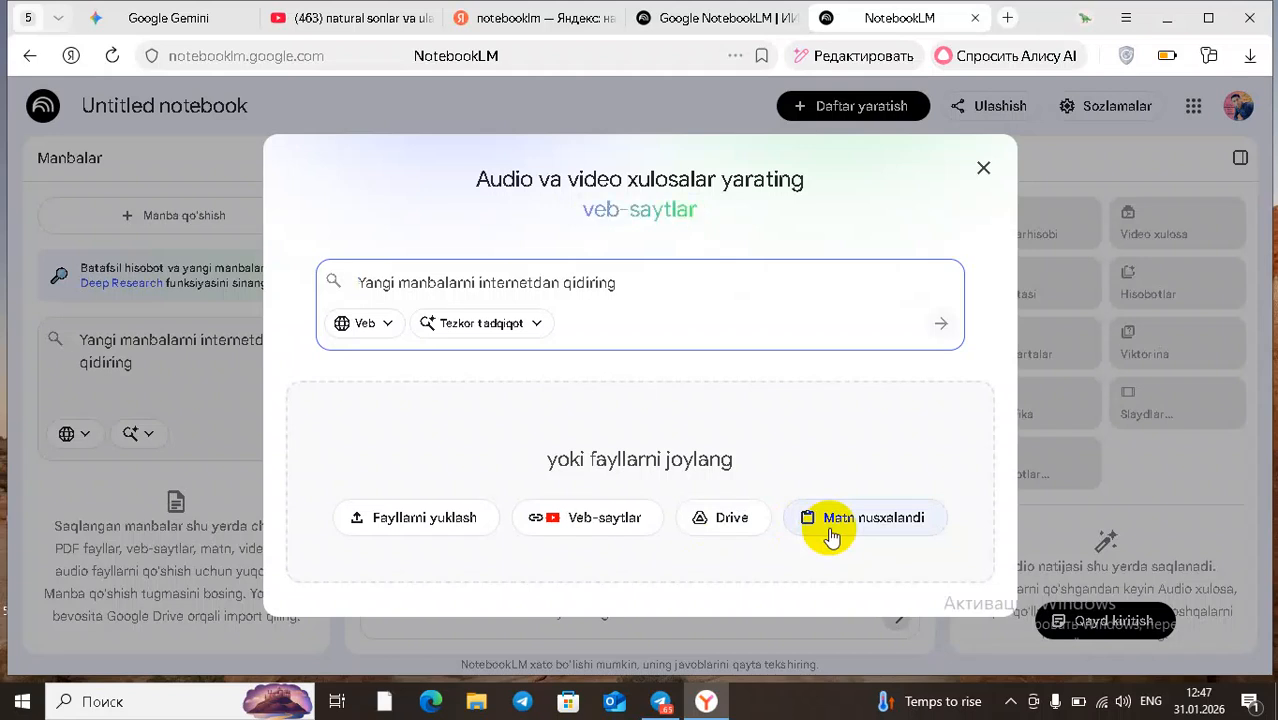
click(614, 528)
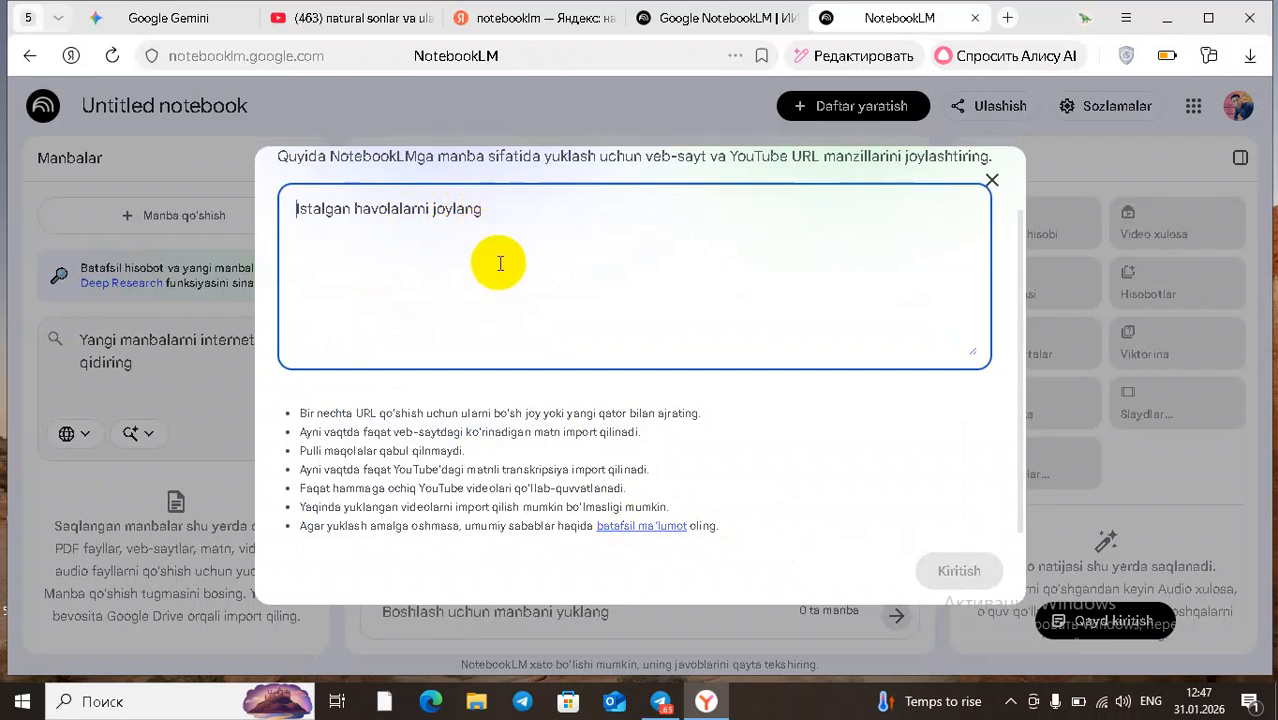
Copy the share link of the YouTube video "Natural sonlar ustida arifmetik amallar 1 - dars"
click(370, 28)
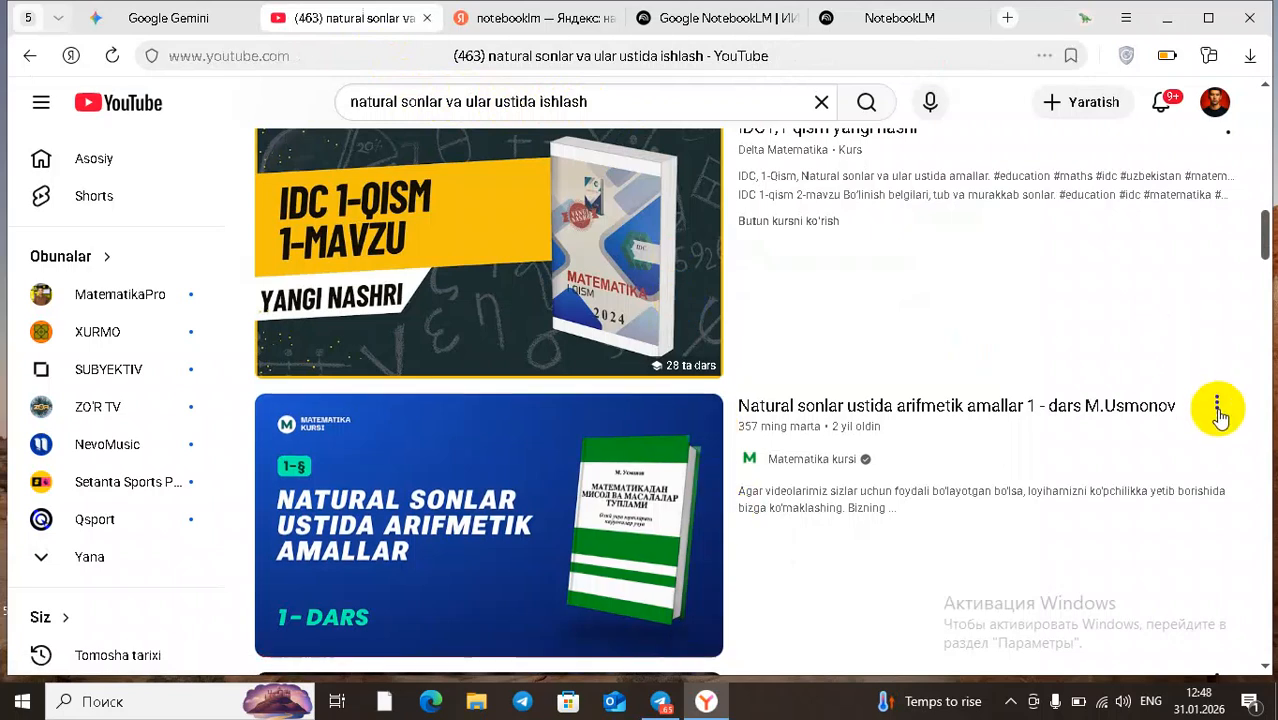
click(1217, 408)
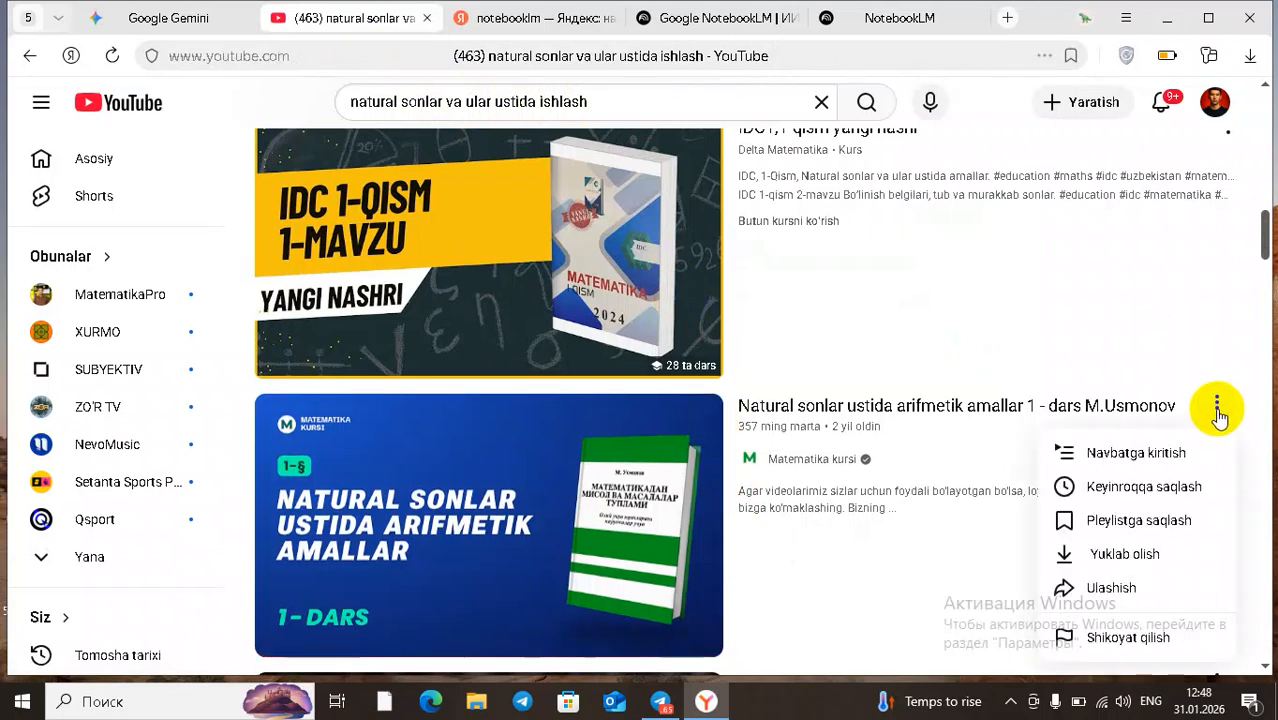
click(1141, 587)
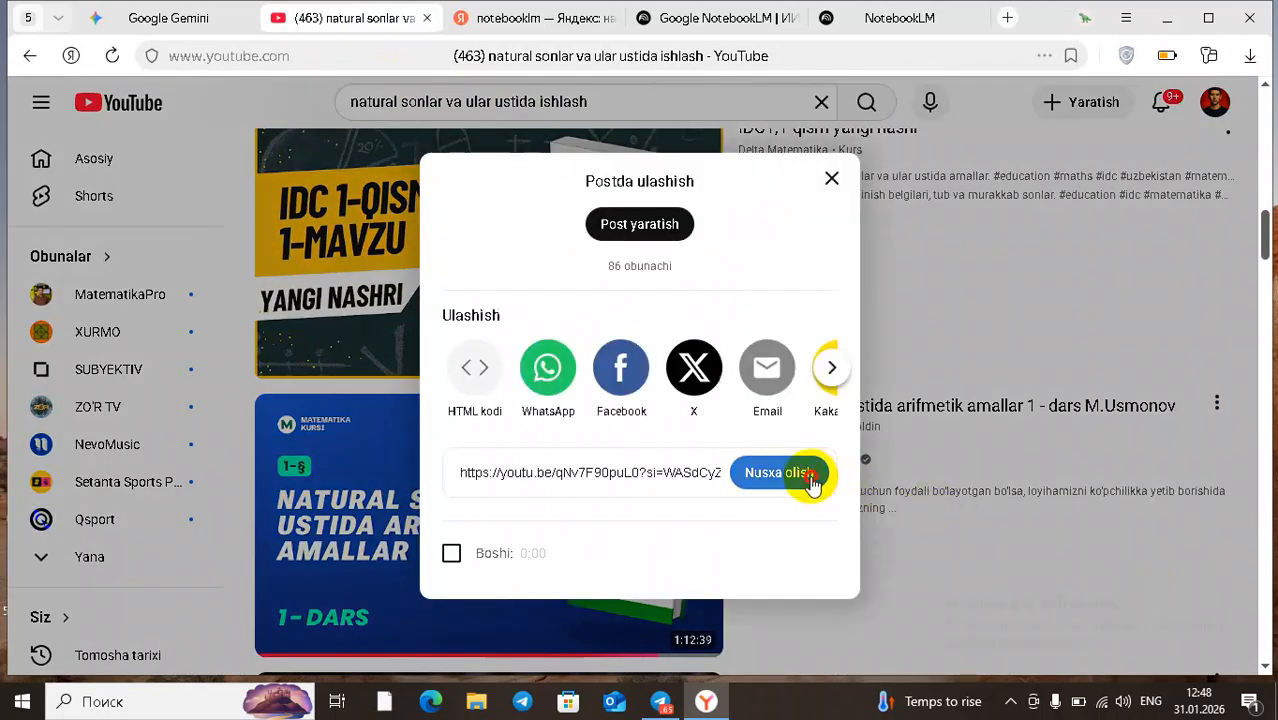
click(779, 472)
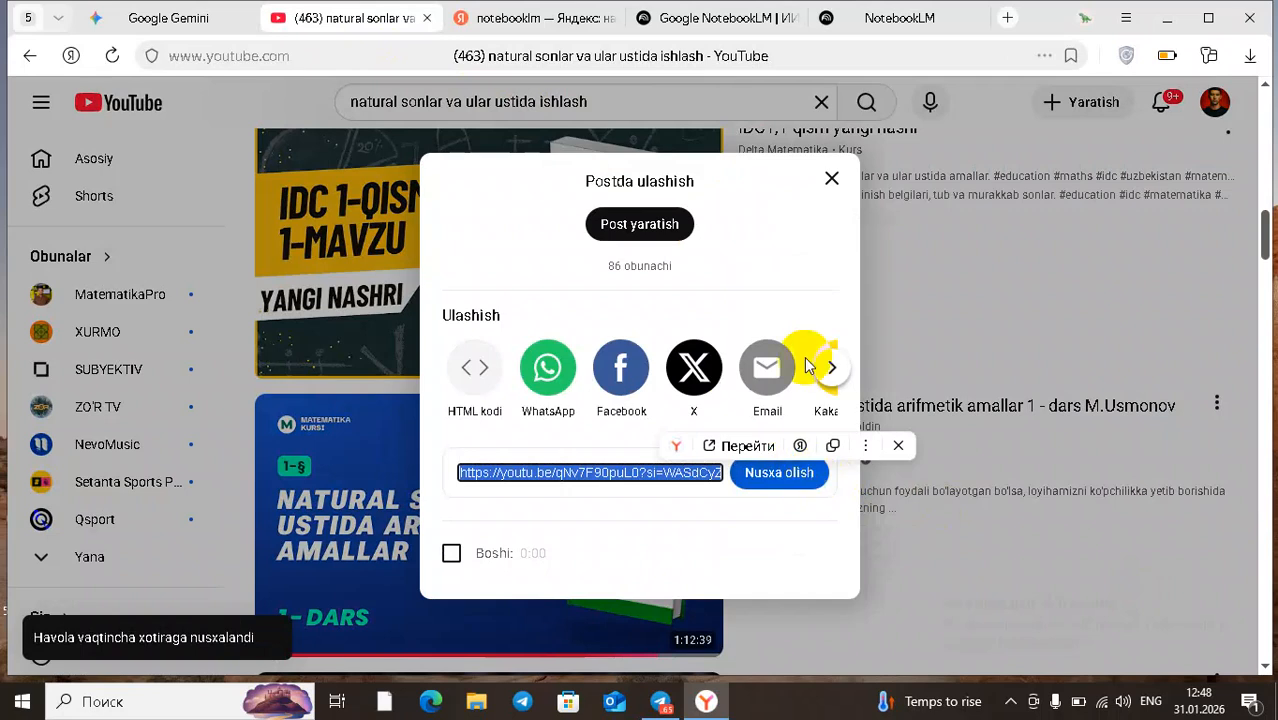
click(831, 180)
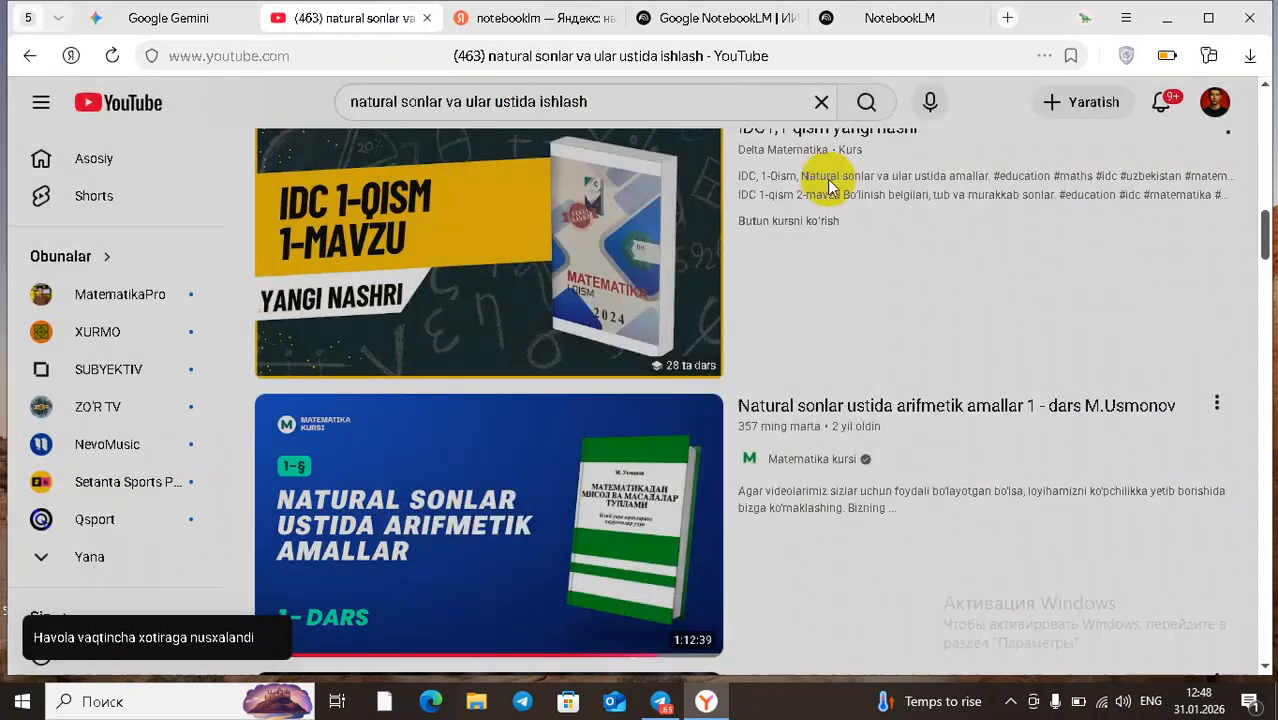
Paste the copied video link into the notebook's source links and start a new line
click(827, 20)
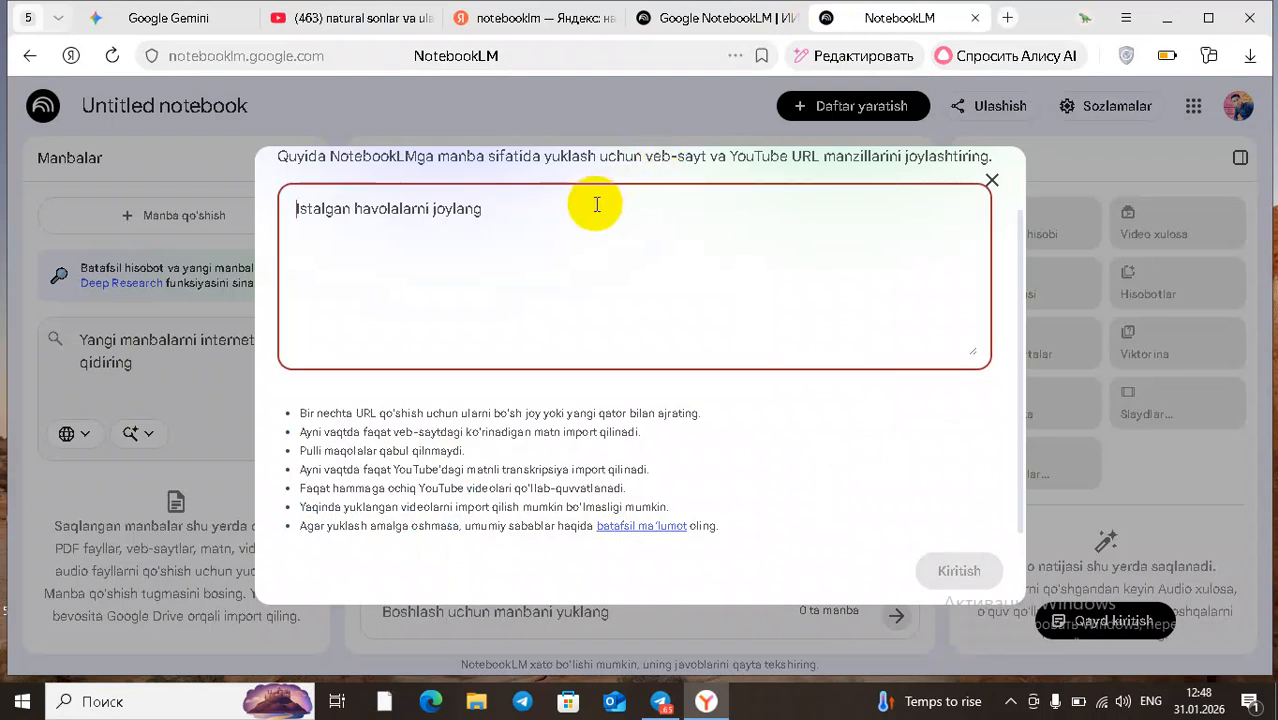
key(ctrl+v)
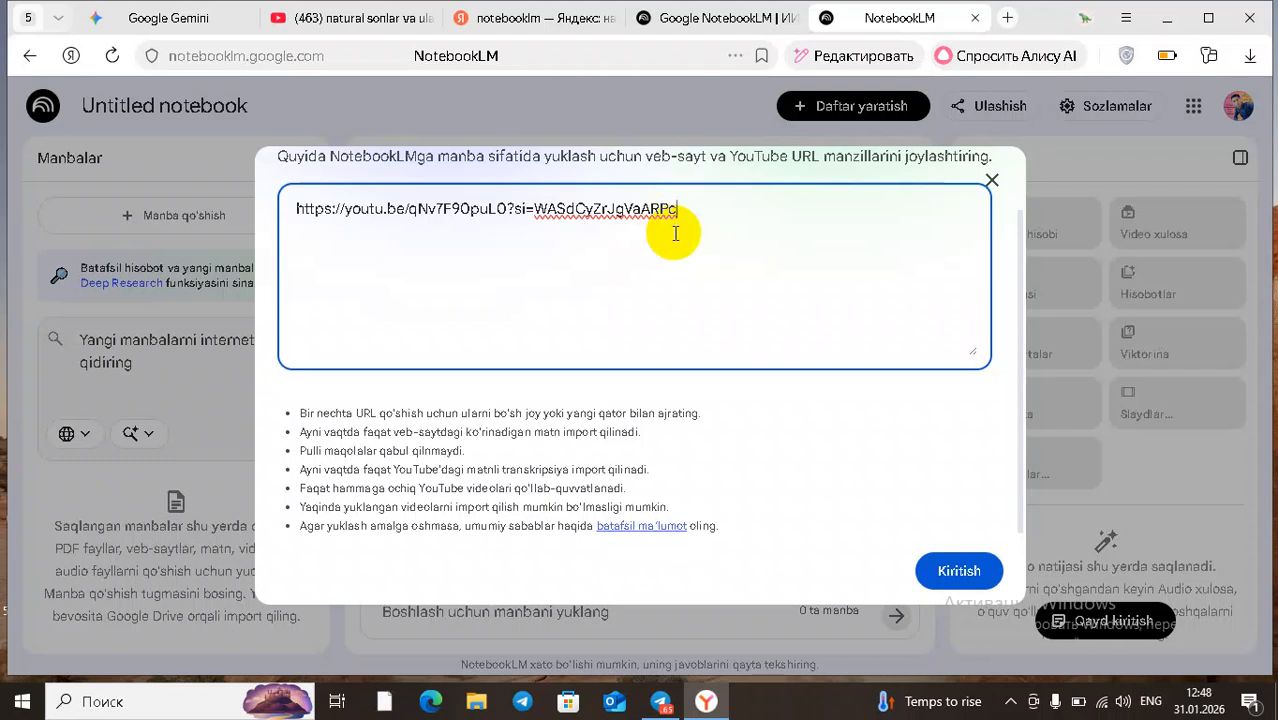
key(Return)
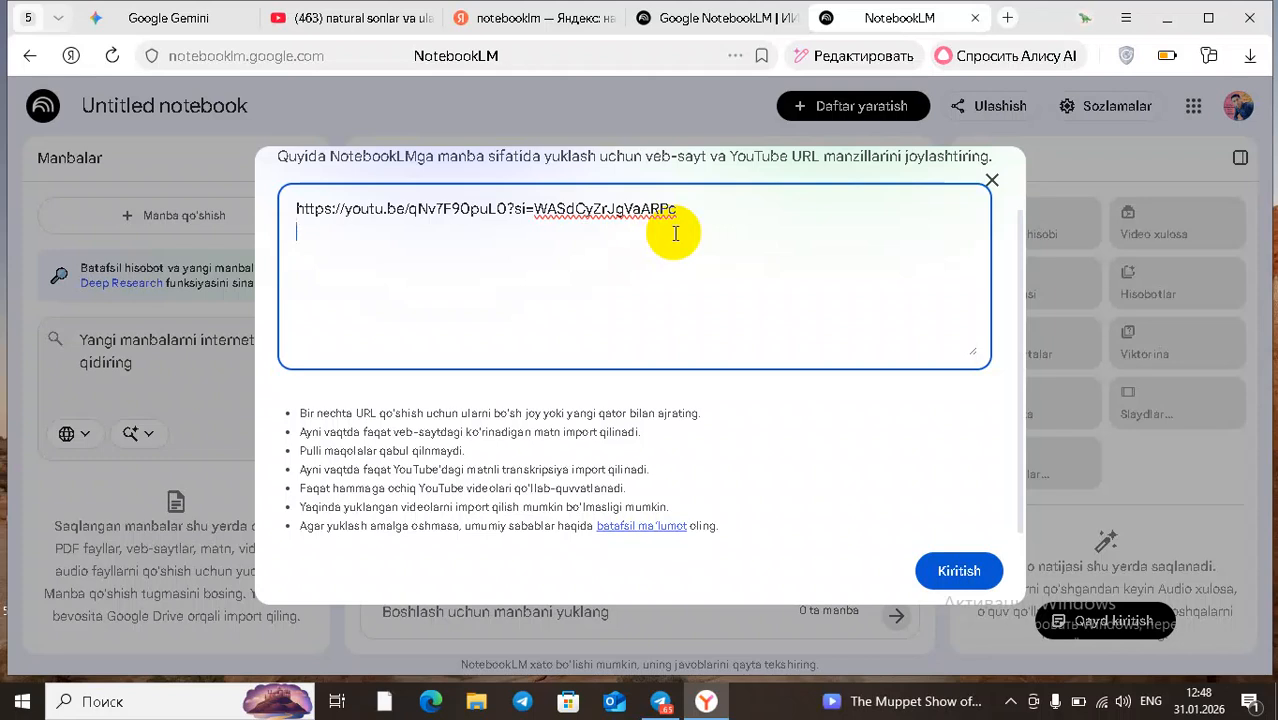
Copy the share link of the YouTube video "Matematika kursi 1 - dars. Natural va butun sonlar"
click(355, 17)
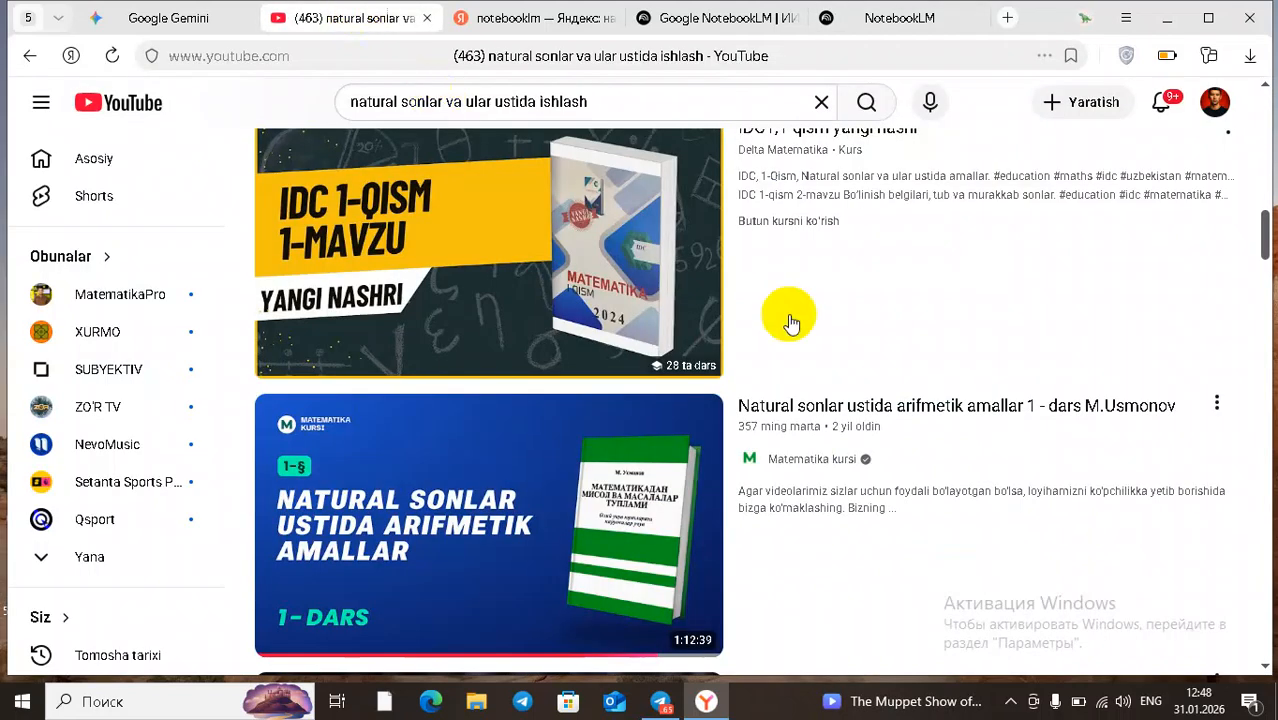
drag(1258, 251, 1265, 352)
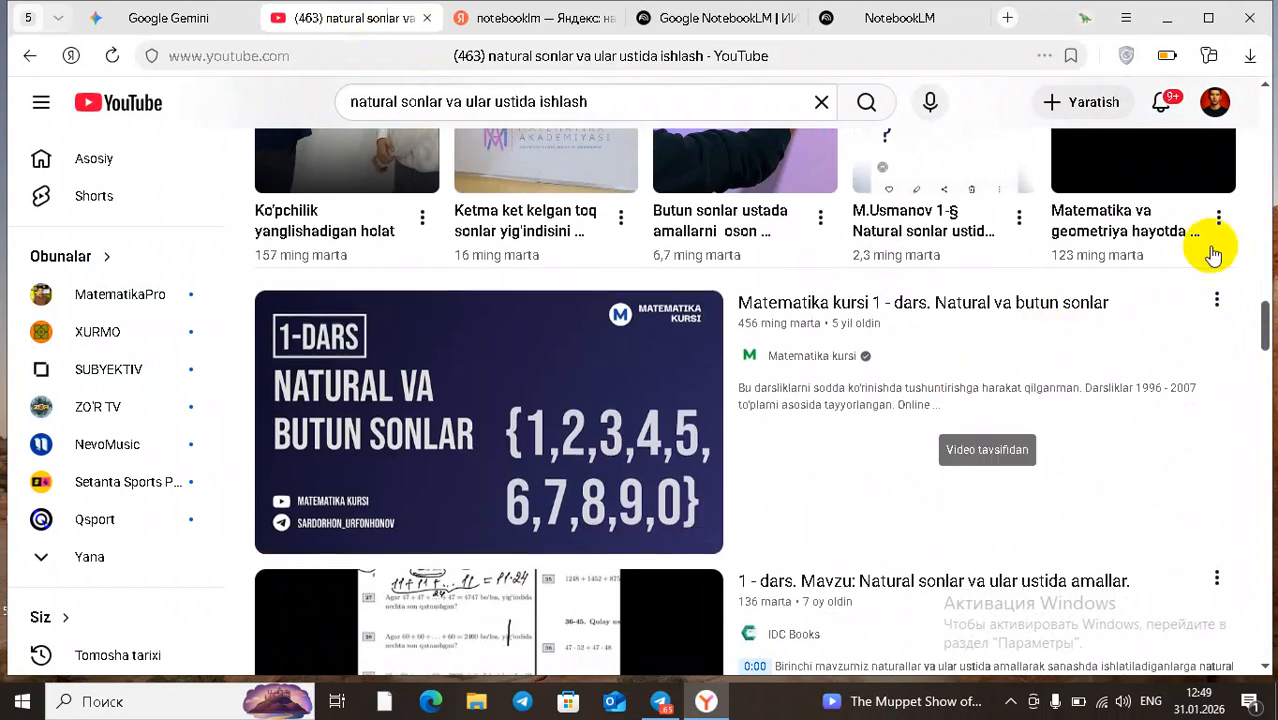
click(1214, 308)
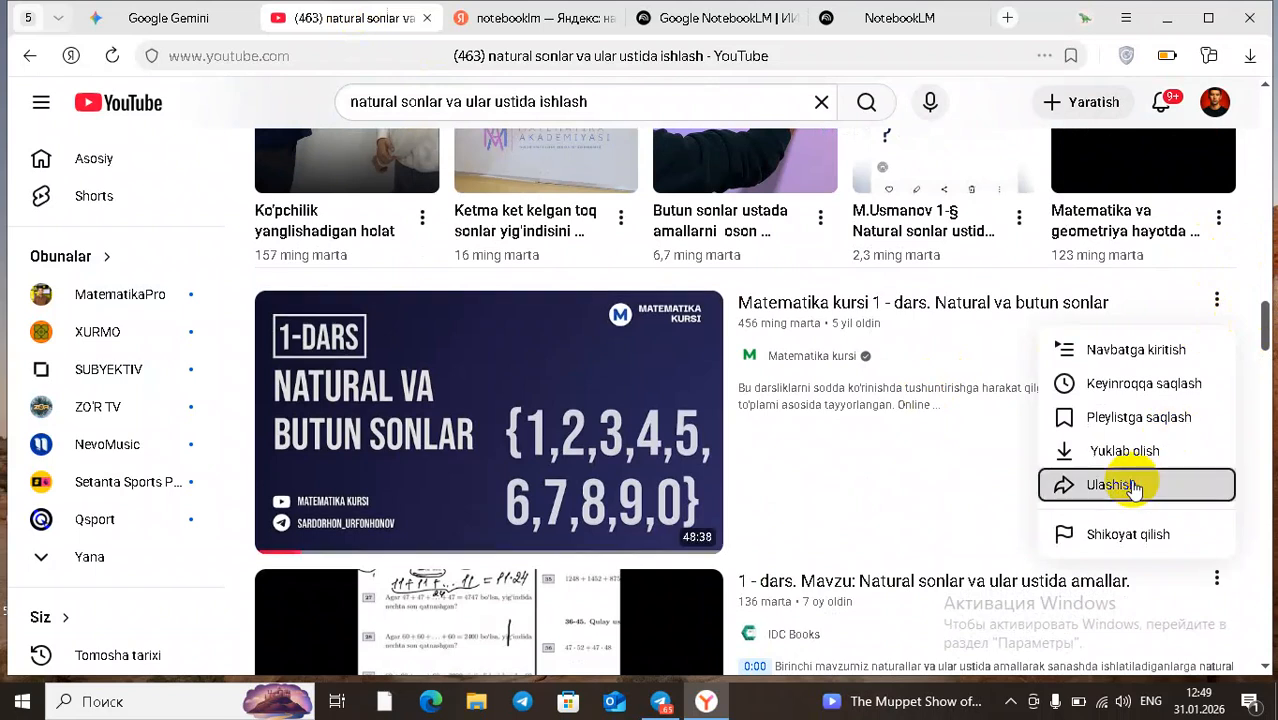
click(1132, 484)
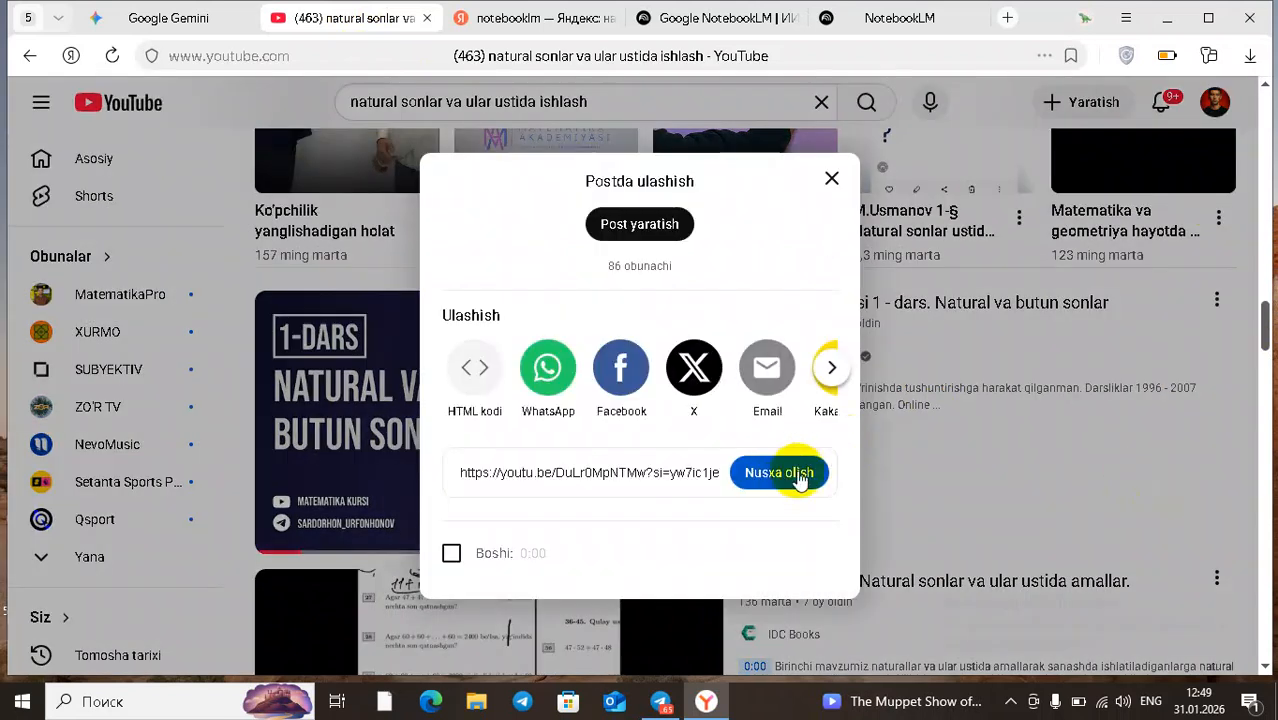
click(800, 474)
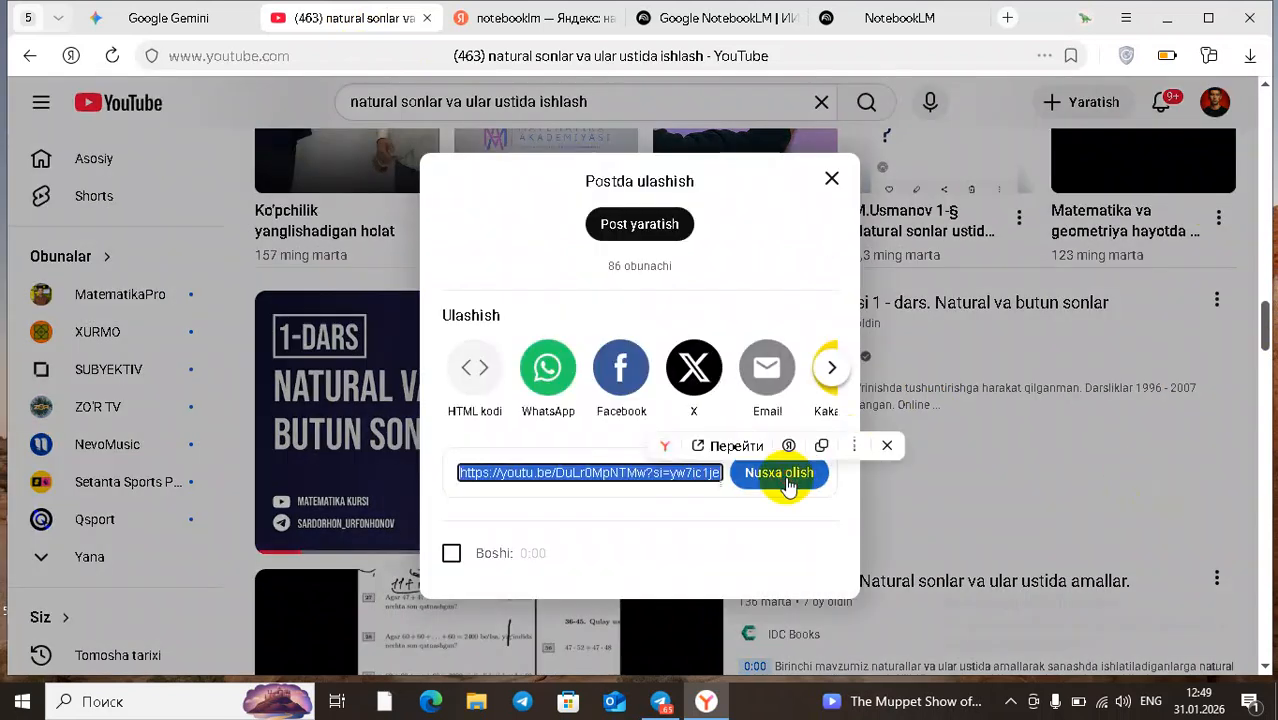
click(831, 182)
Add the second video link on its own line in NotebookLM and import both links as sources
click(853, 24)
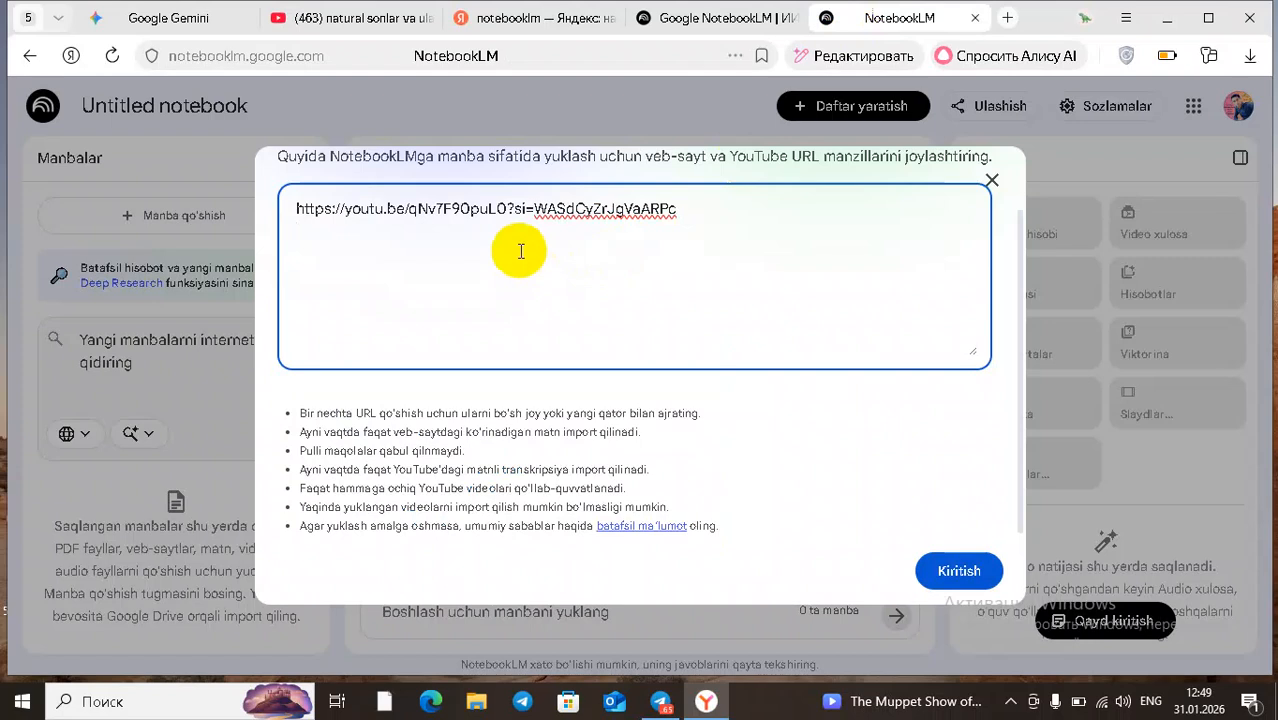
key(Return)
key(ctrl+v)
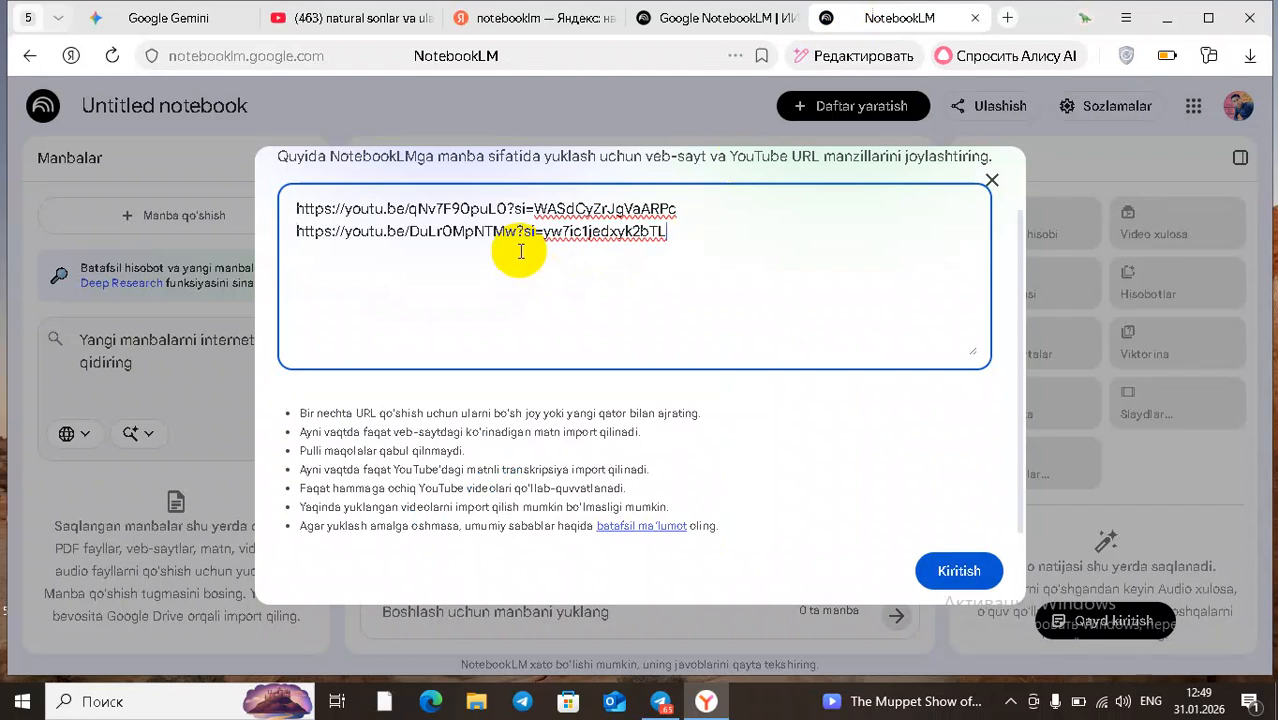
click(946, 576)
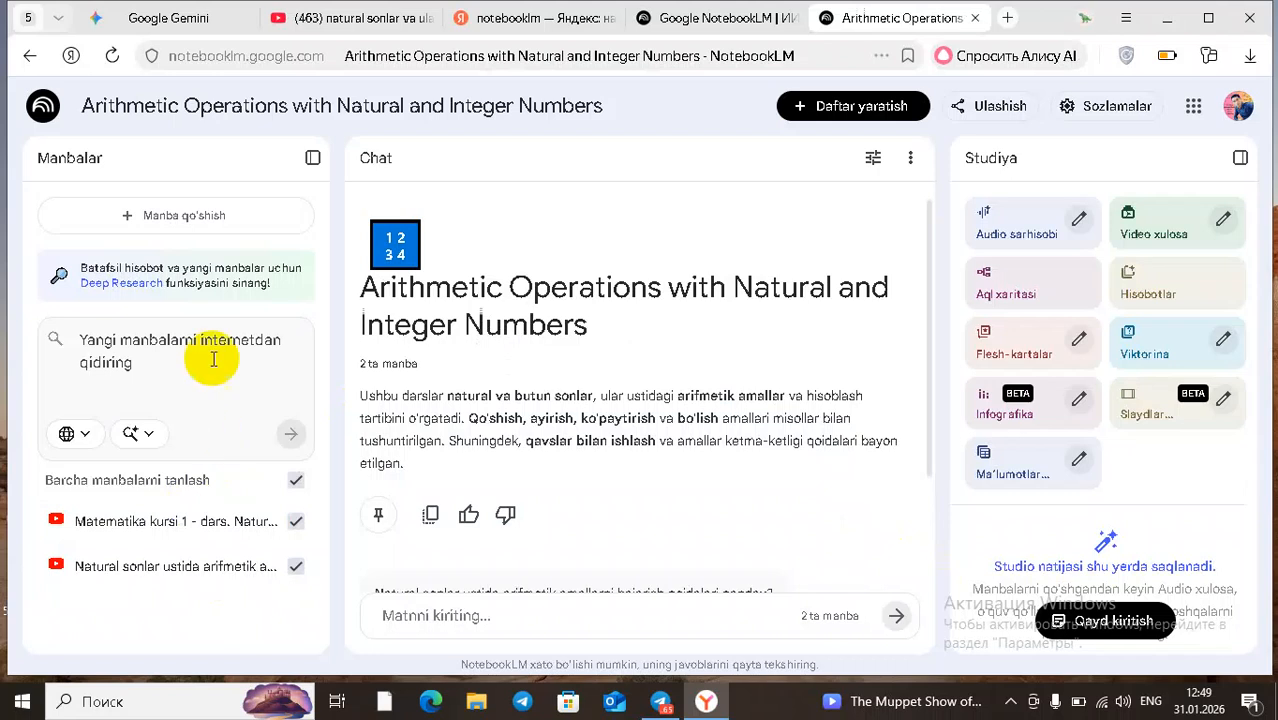
View the options for adding another source to the notebook and close them
click(214, 226)
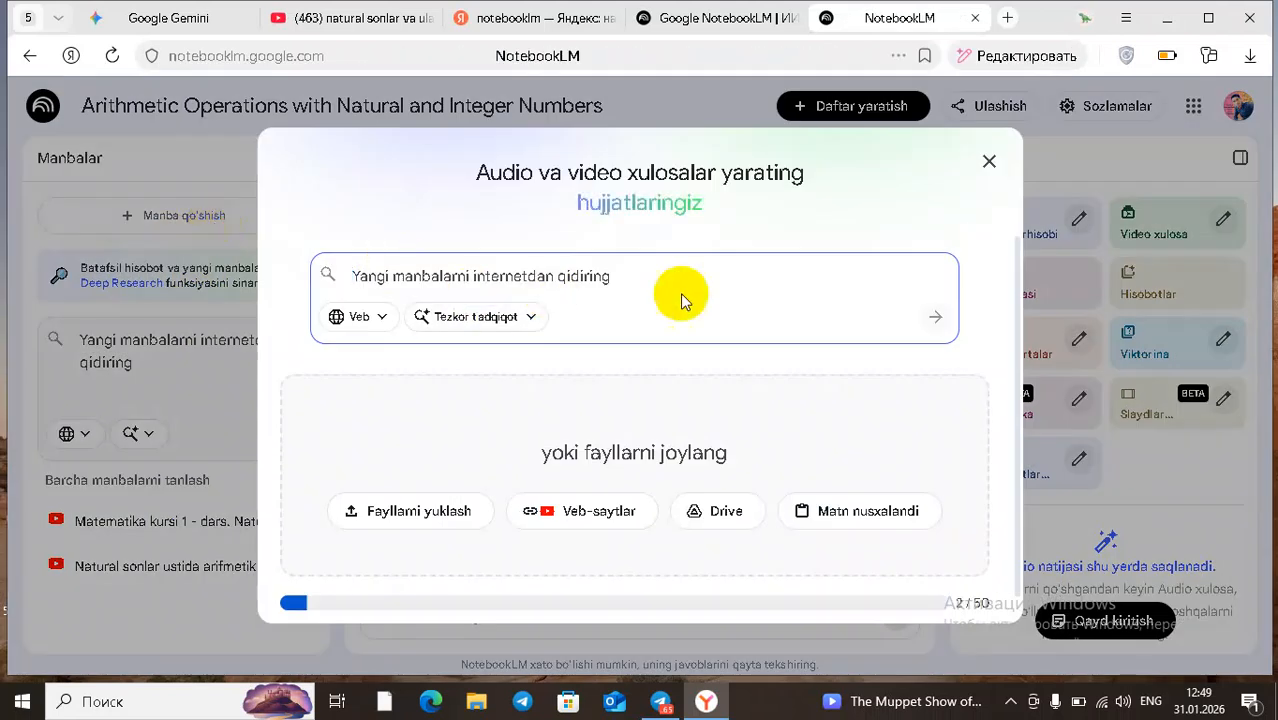
click(992, 158)
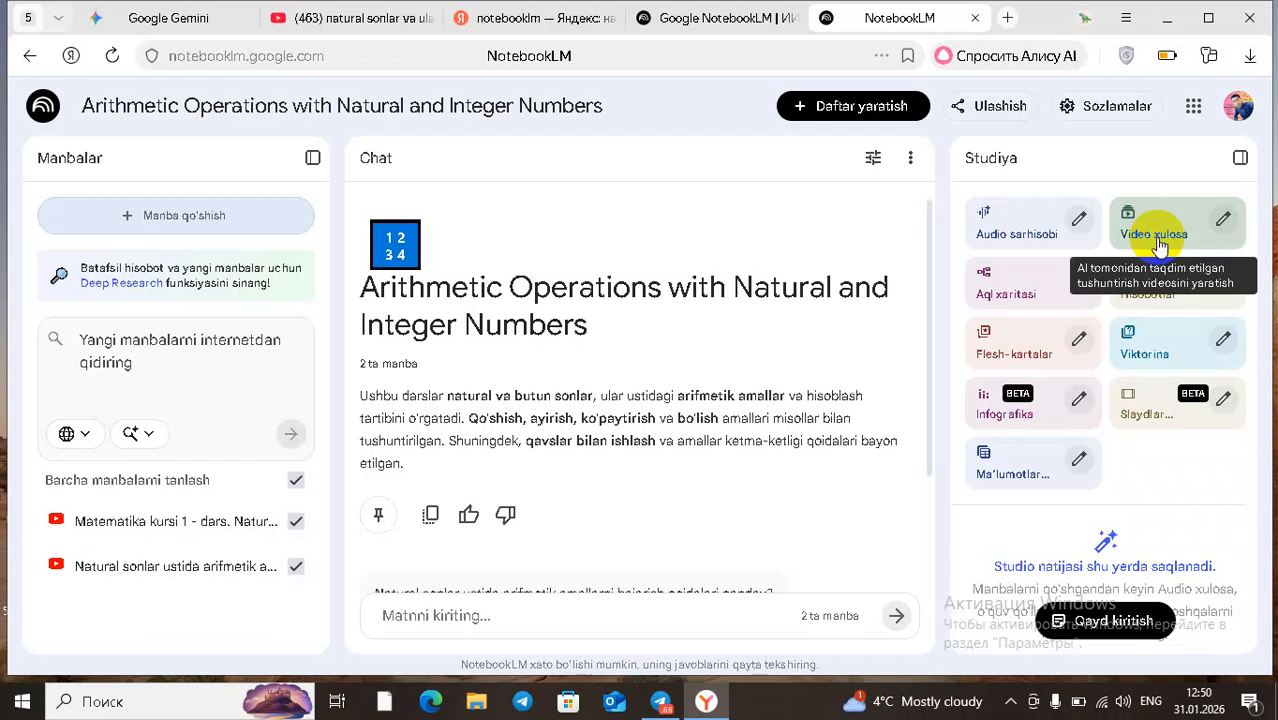
Generate a mind map, flashcards, a quiz and a slide deck from the two video sources
click(1049, 294)
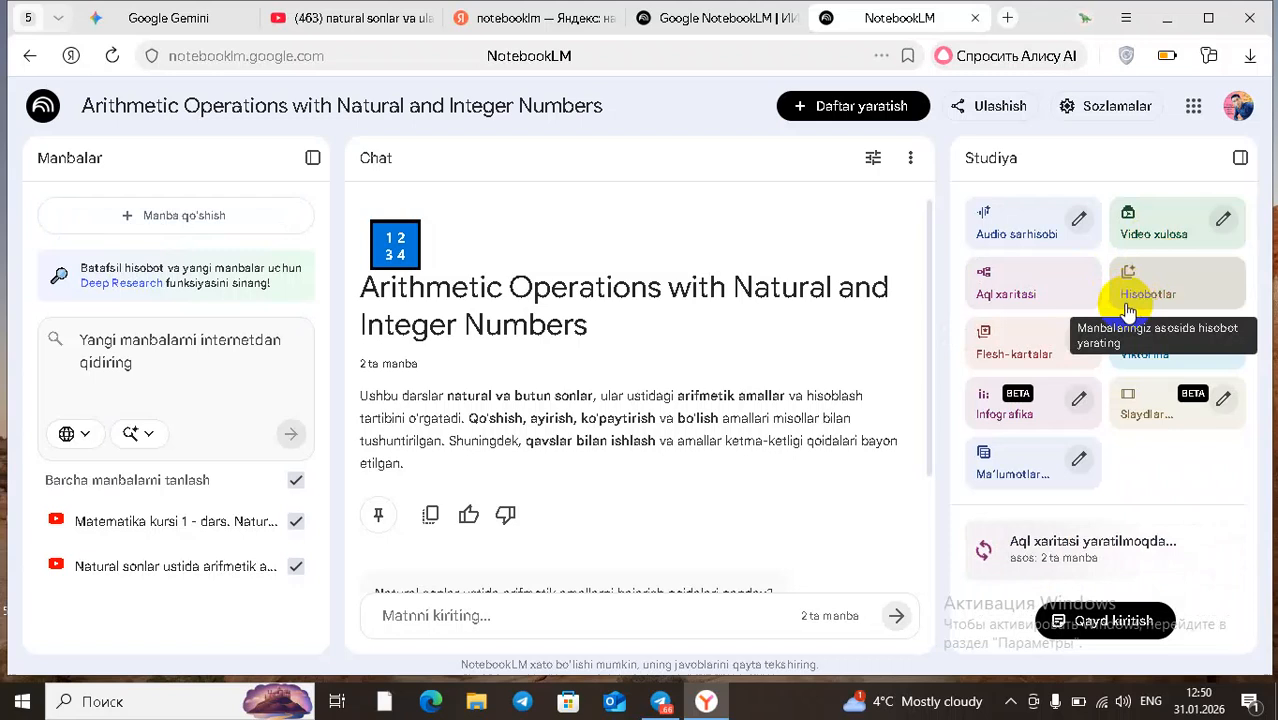
click(1027, 358)
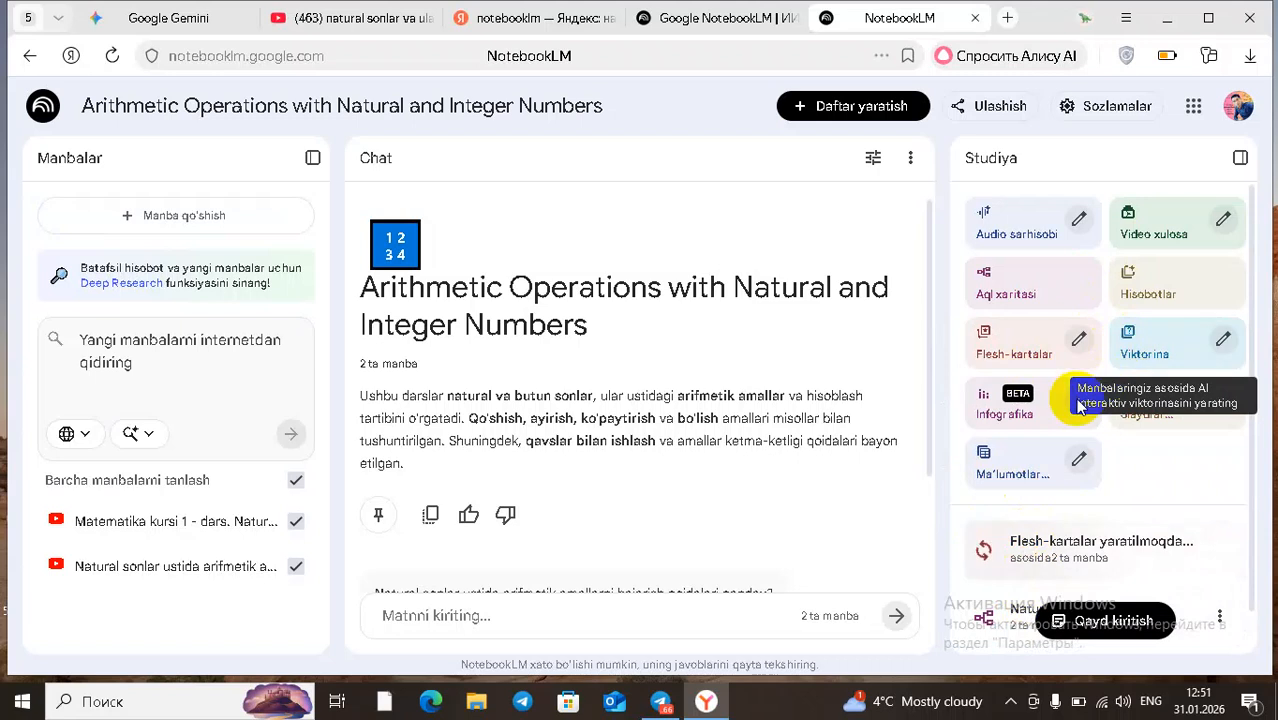
click(1140, 362)
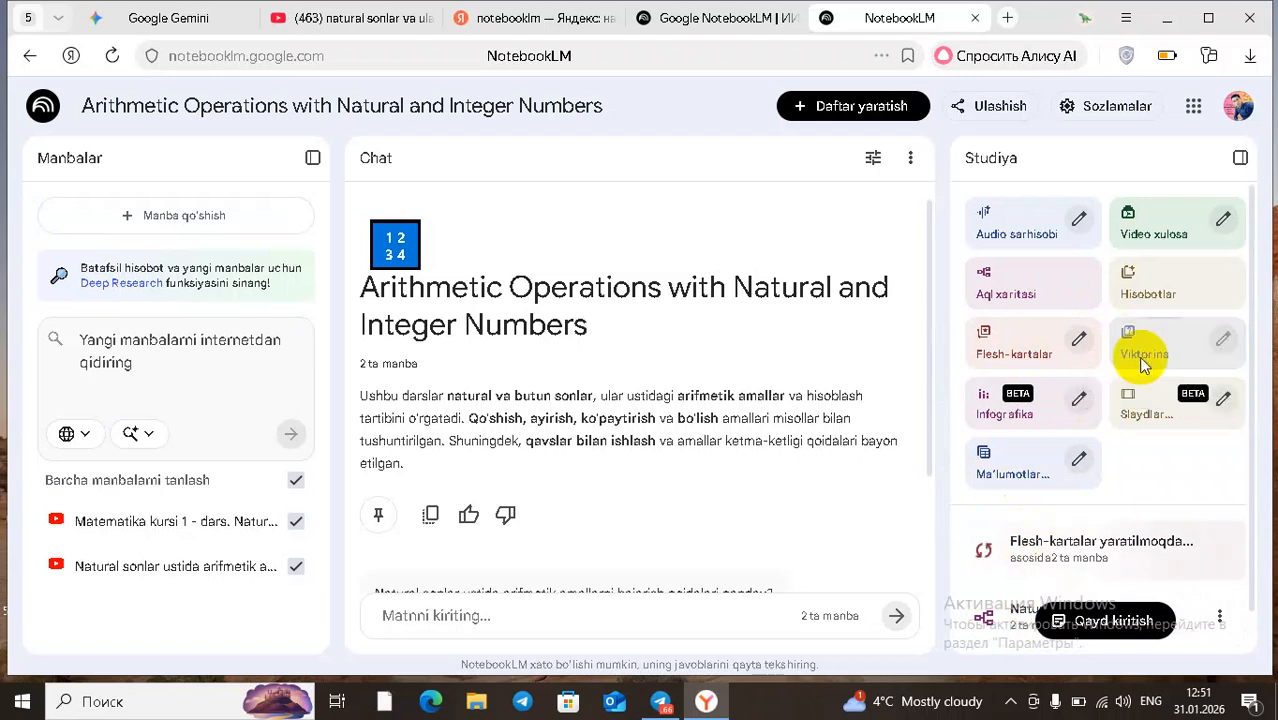
click(1130, 408)
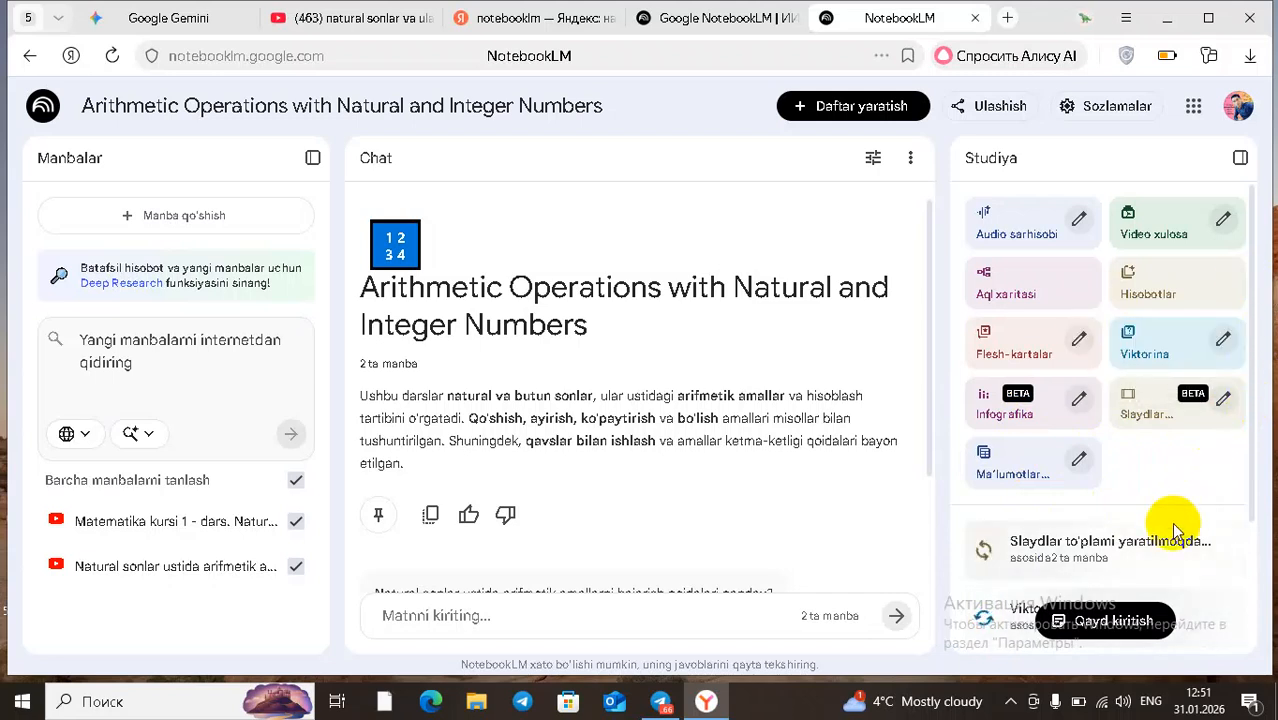
Maximize the browser window and open the generated mind map from the notebook's studio results
click(1204, 17)
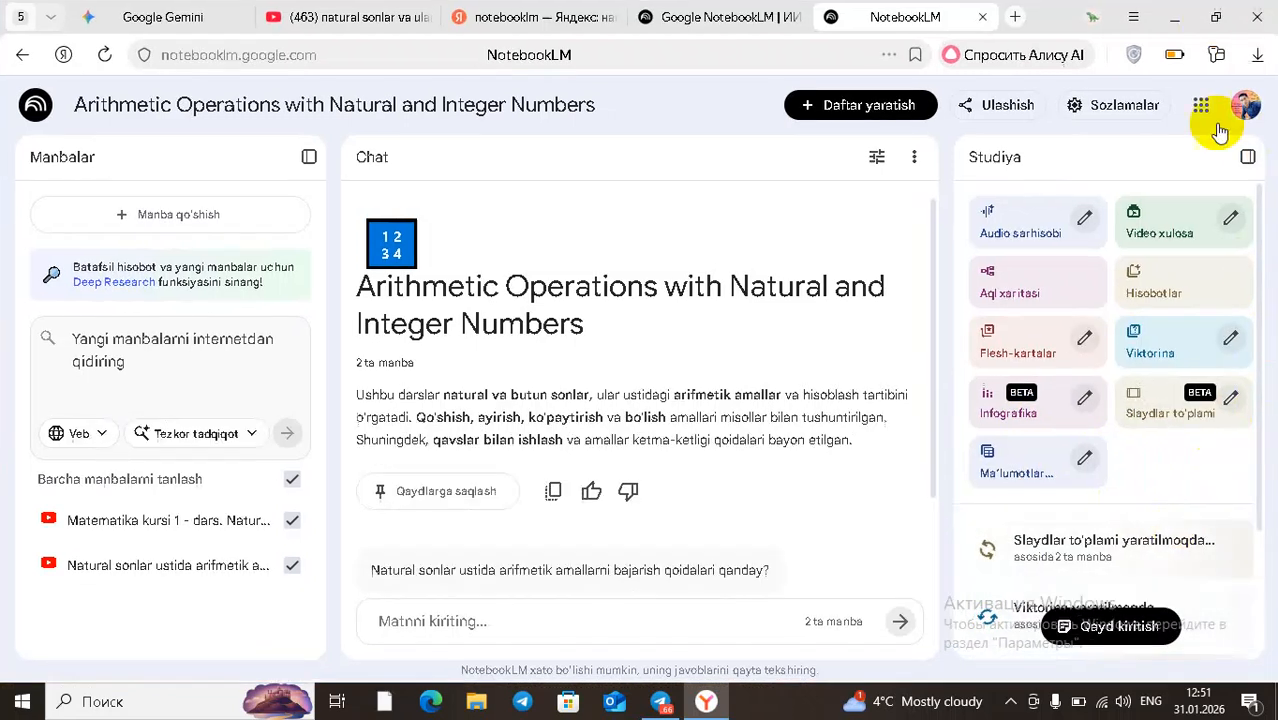
drag(1260, 380, 1266, 460)
drag(1269, 509, 1269, 519)
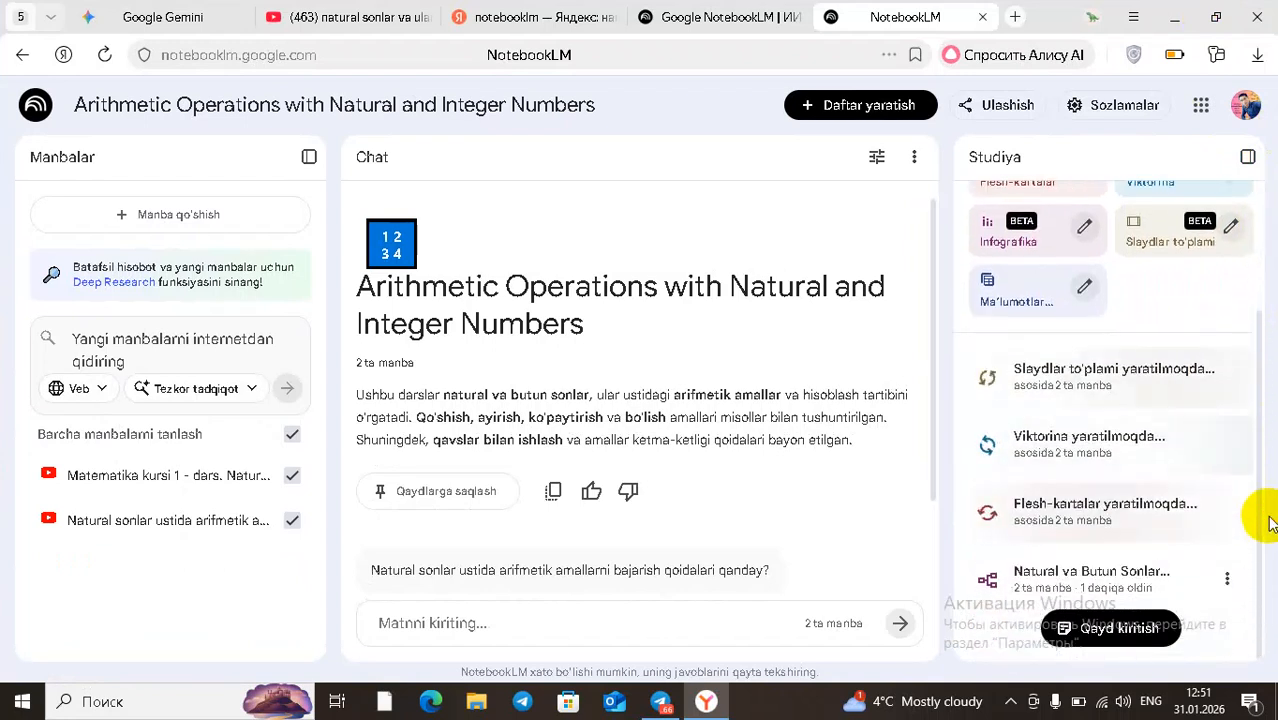
click(1031, 587)
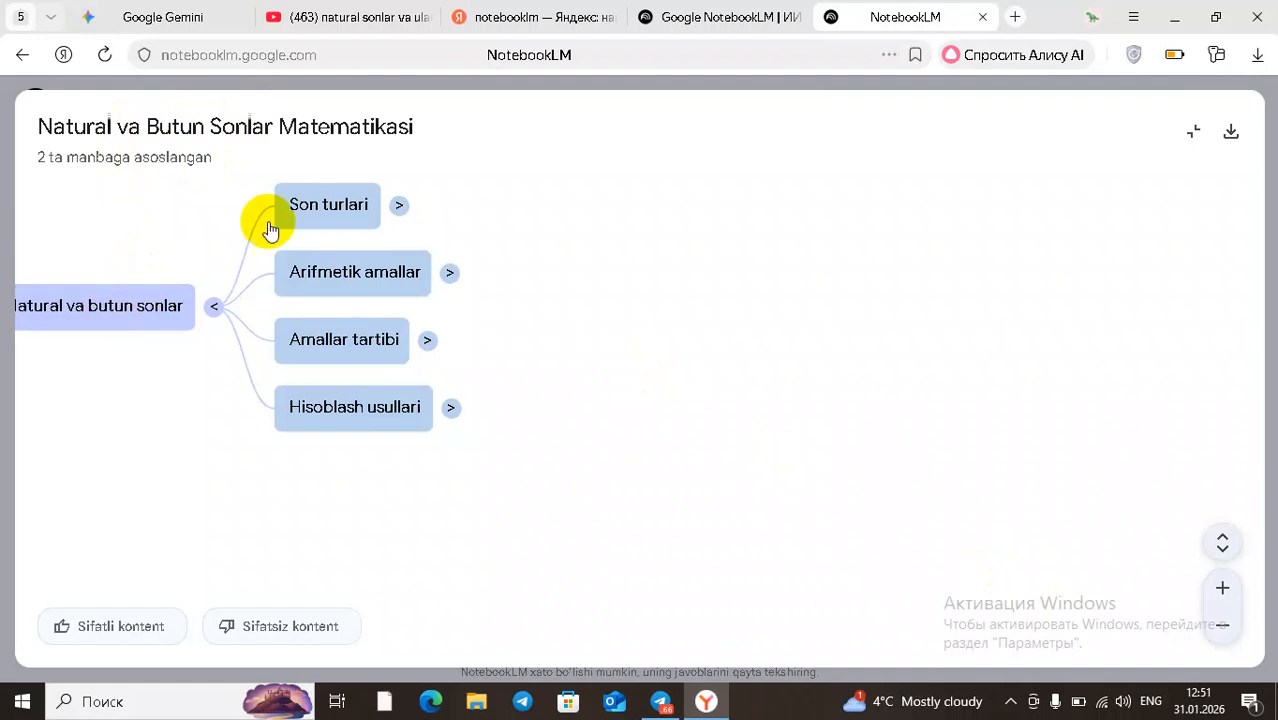
Expand the mind map branches Son turlari, Arifmetik amallar, Amallar tartibi and Hisoblash usullari, and close the map
click(397, 209)
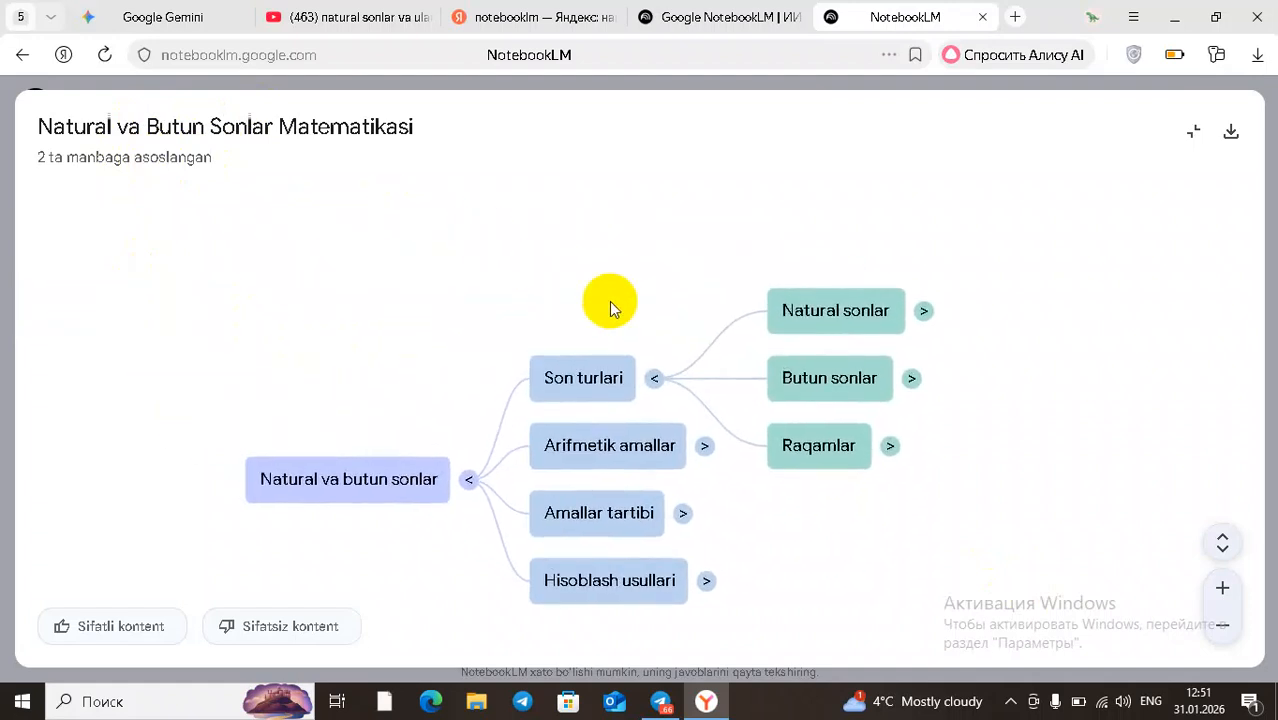
click(704, 447)
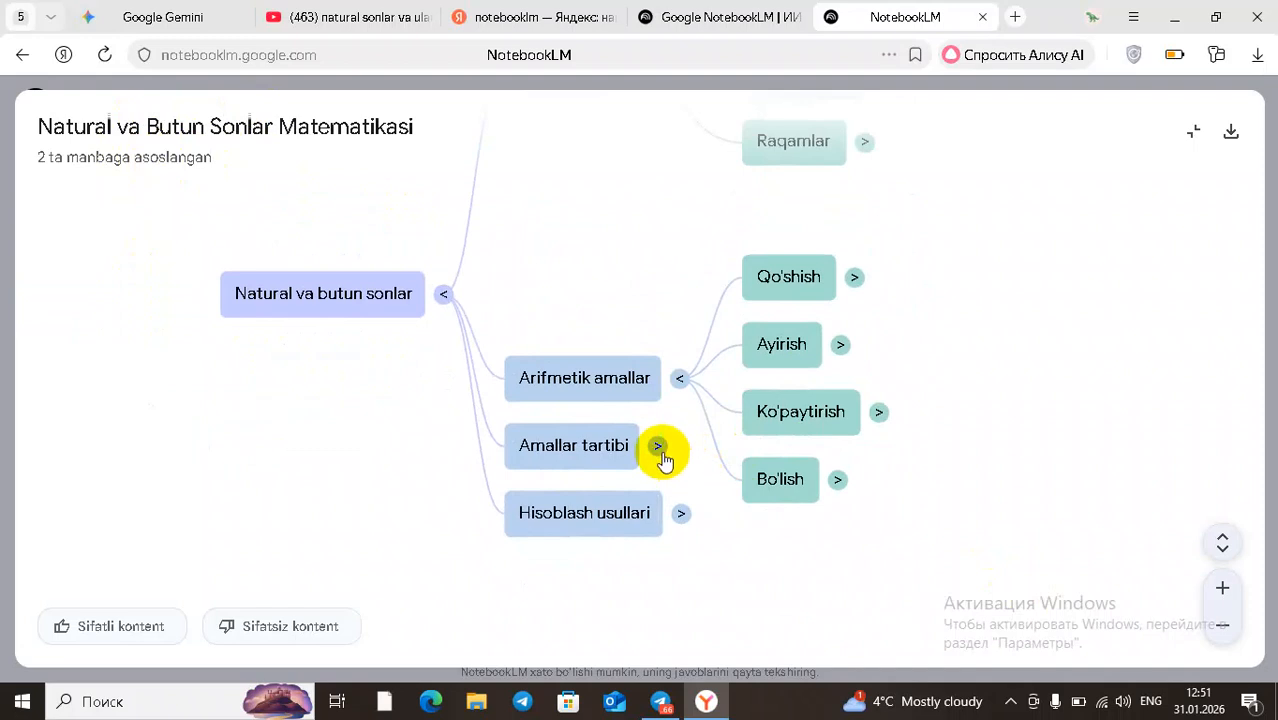
click(658, 447)
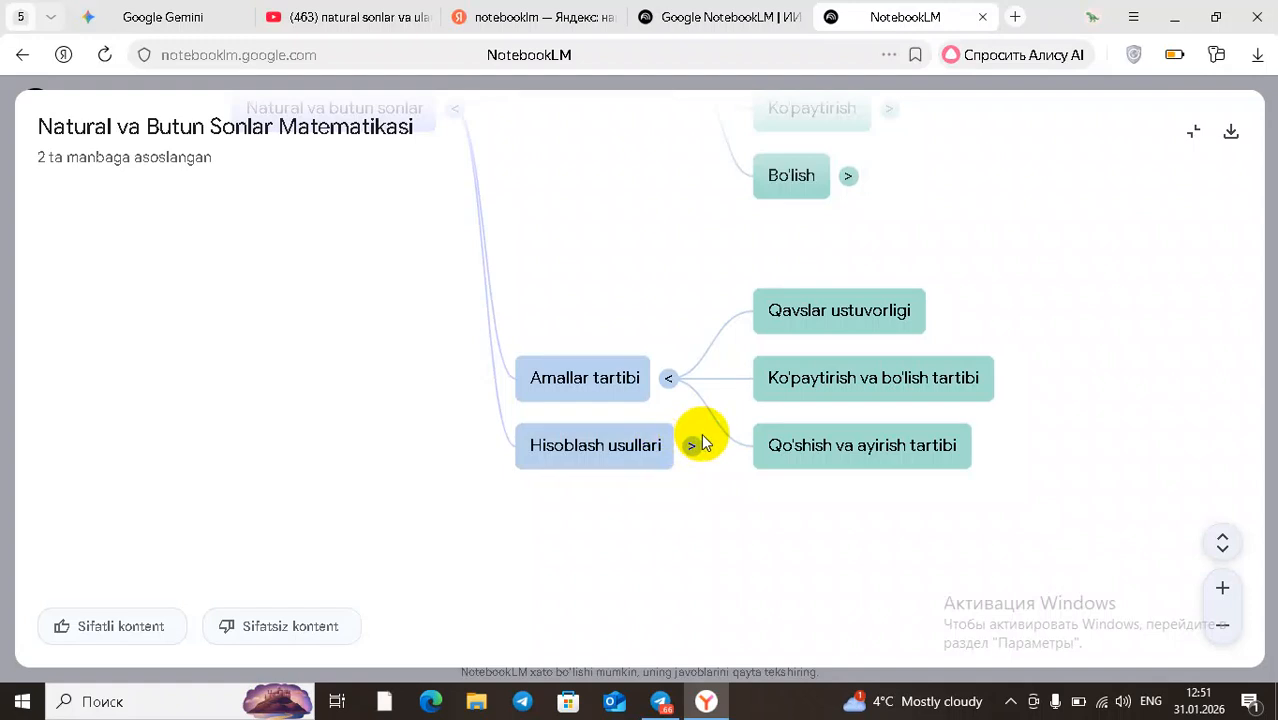
click(691, 447)
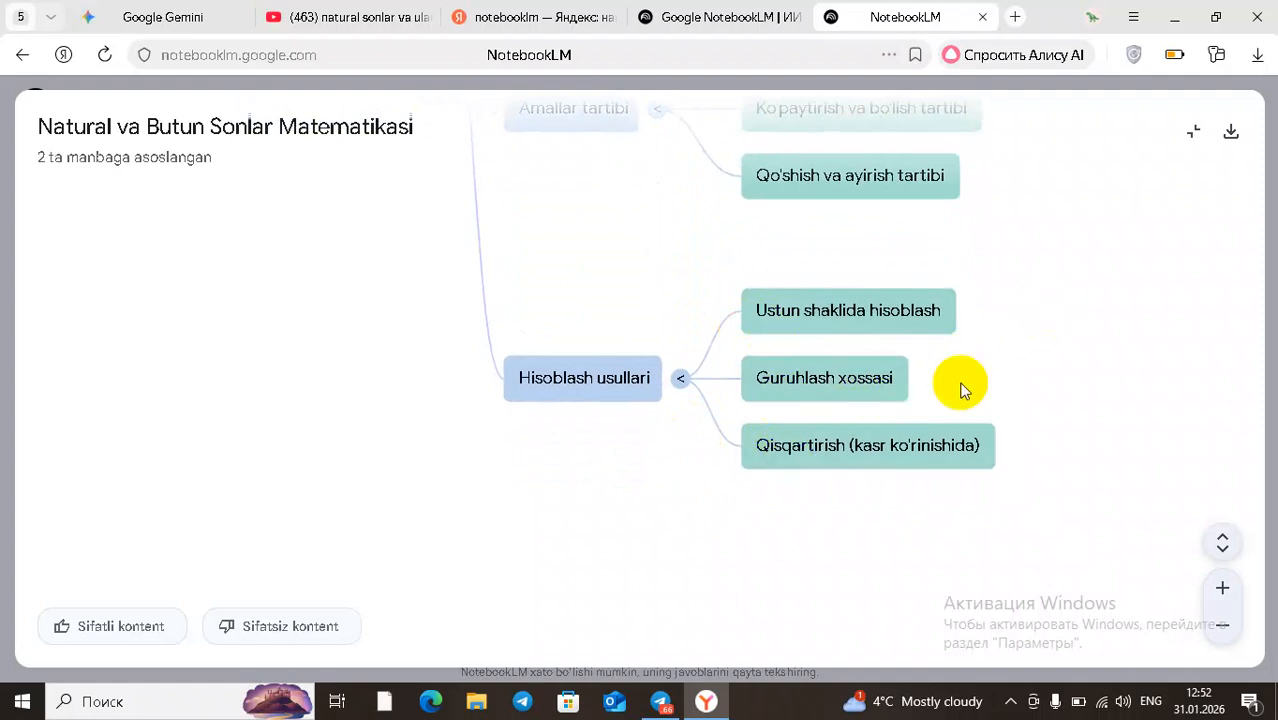
click(1196, 136)
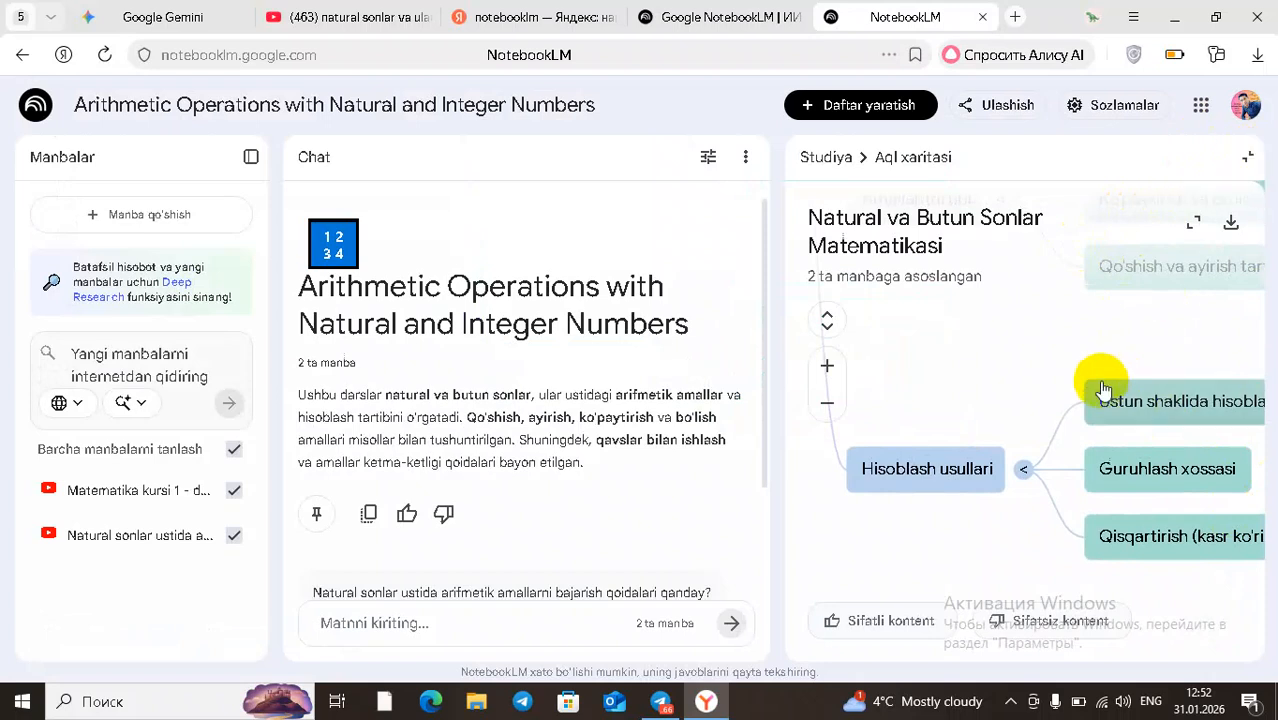
click(1251, 162)
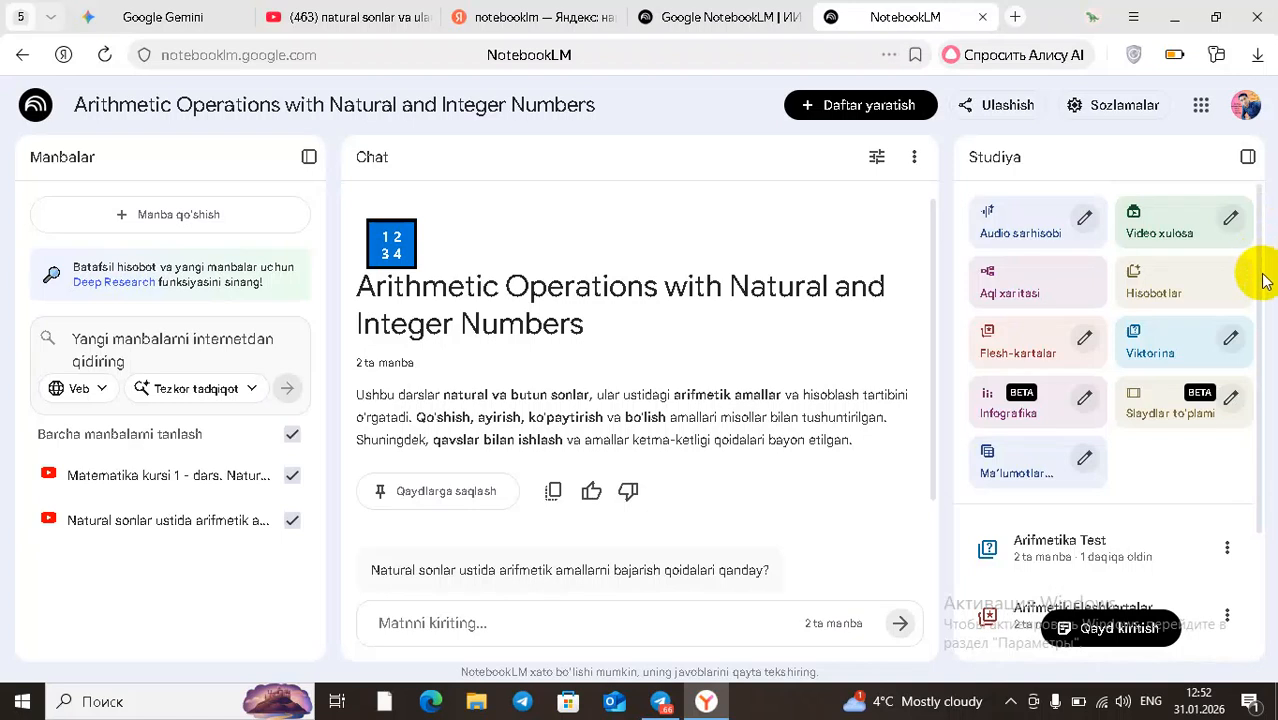
Open the Arifmetik Fleshkartalar flashcard set from the studio results and try to reveal the first card's answer
drag(1259, 278, 1269, 446)
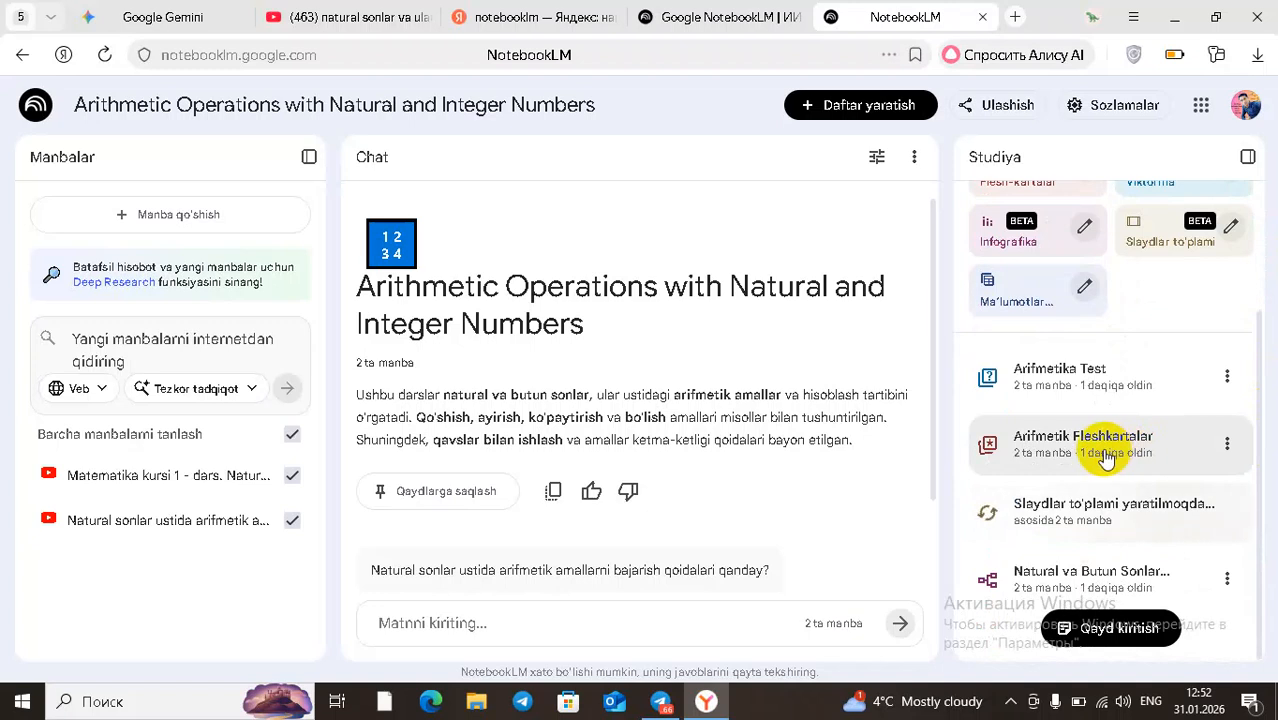
click(1040, 460)
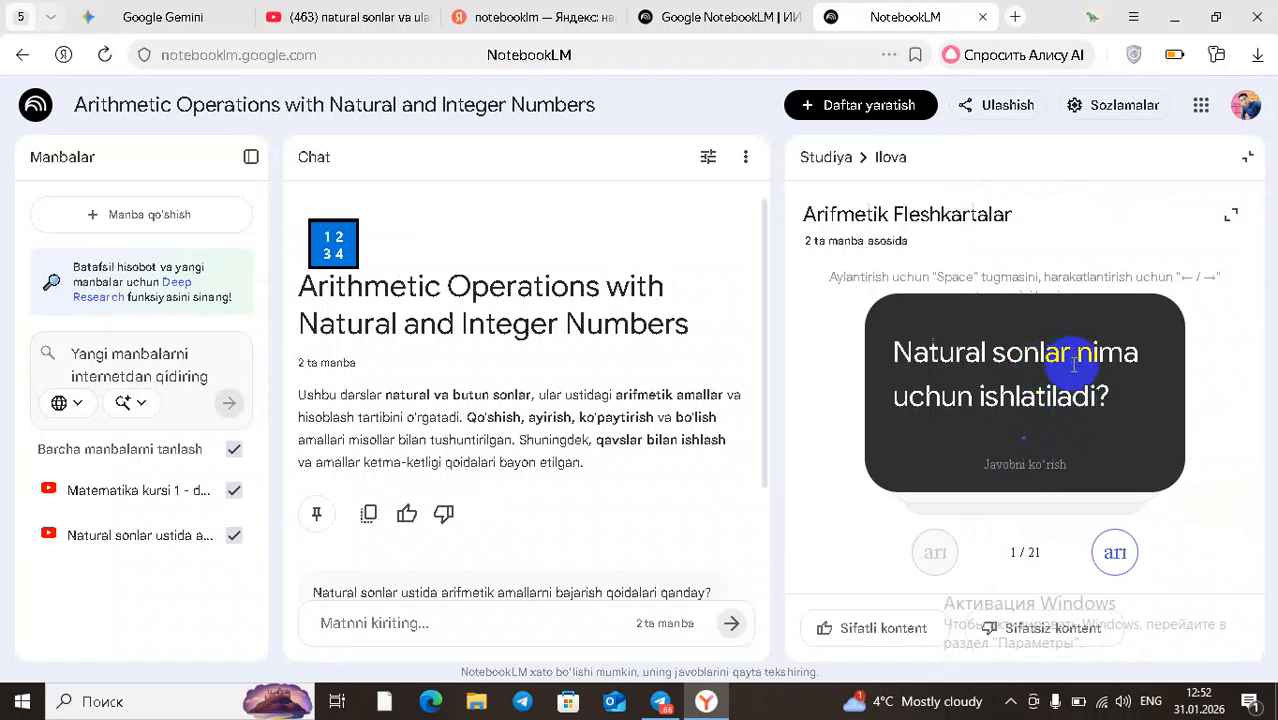
click(1028, 400)
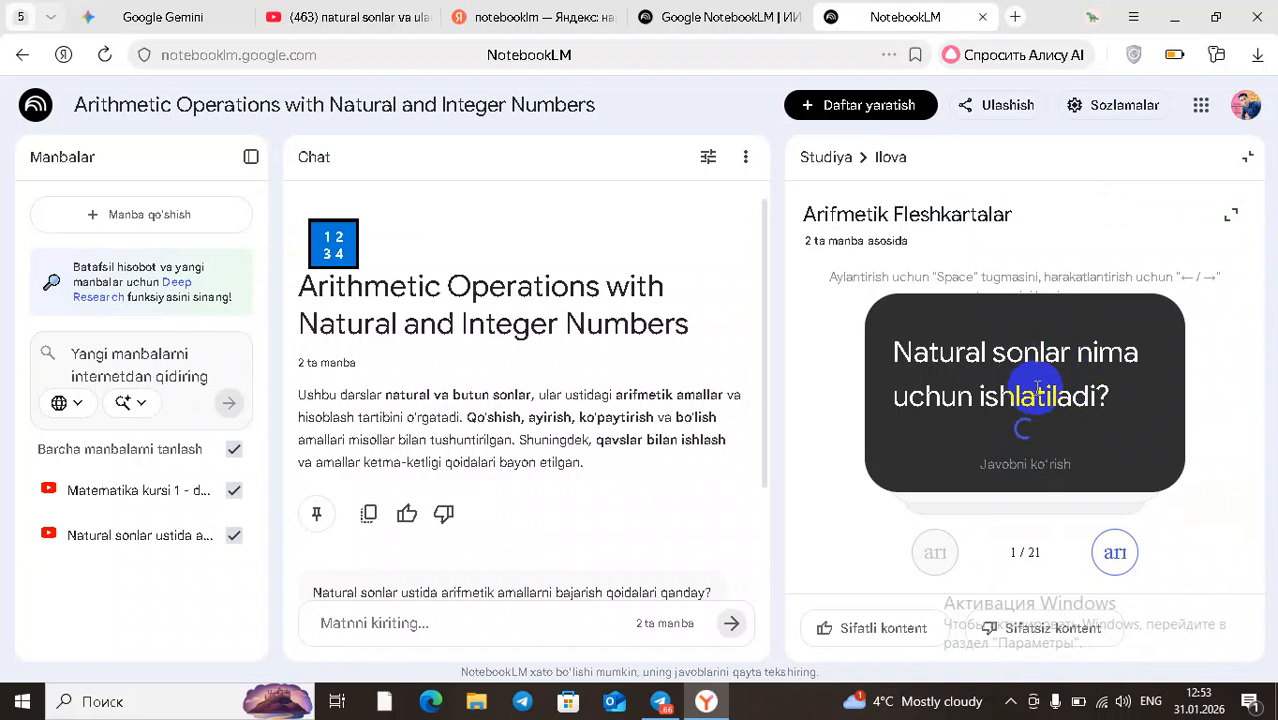
Look through the available output languages in the notebook settings and save the preference as Birlamchi
click(1122, 112)
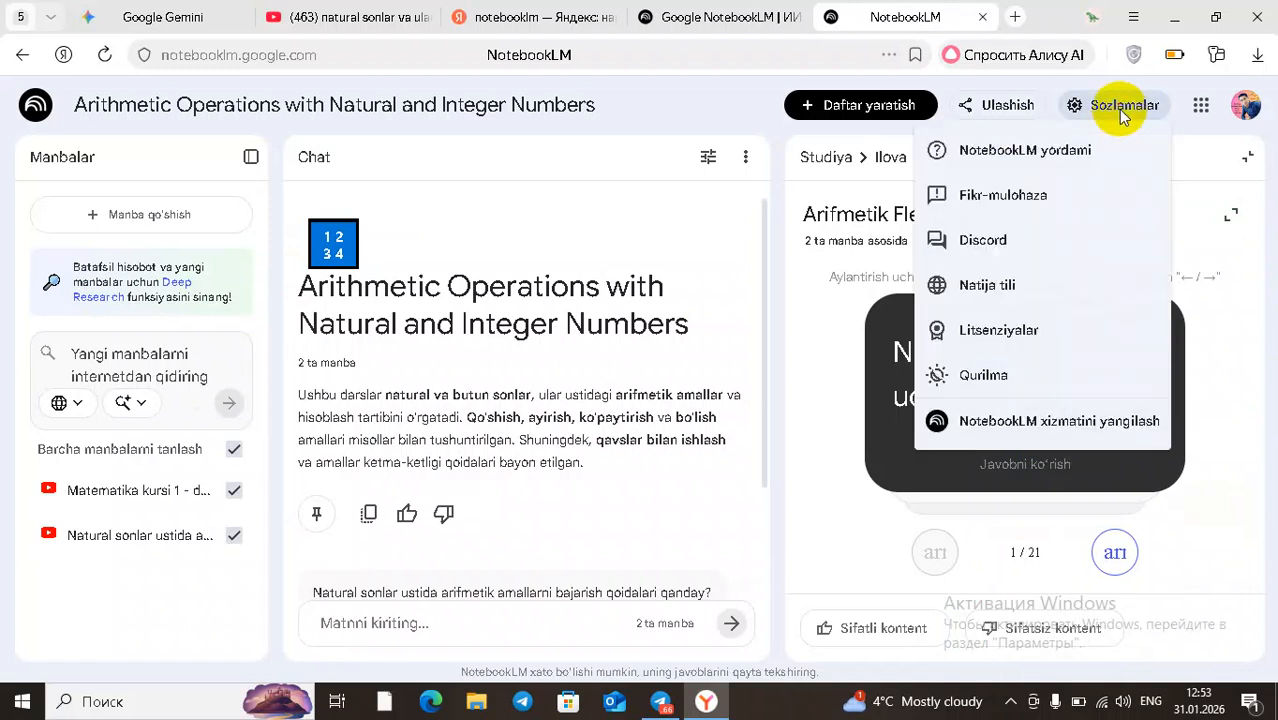
click(1038, 300)
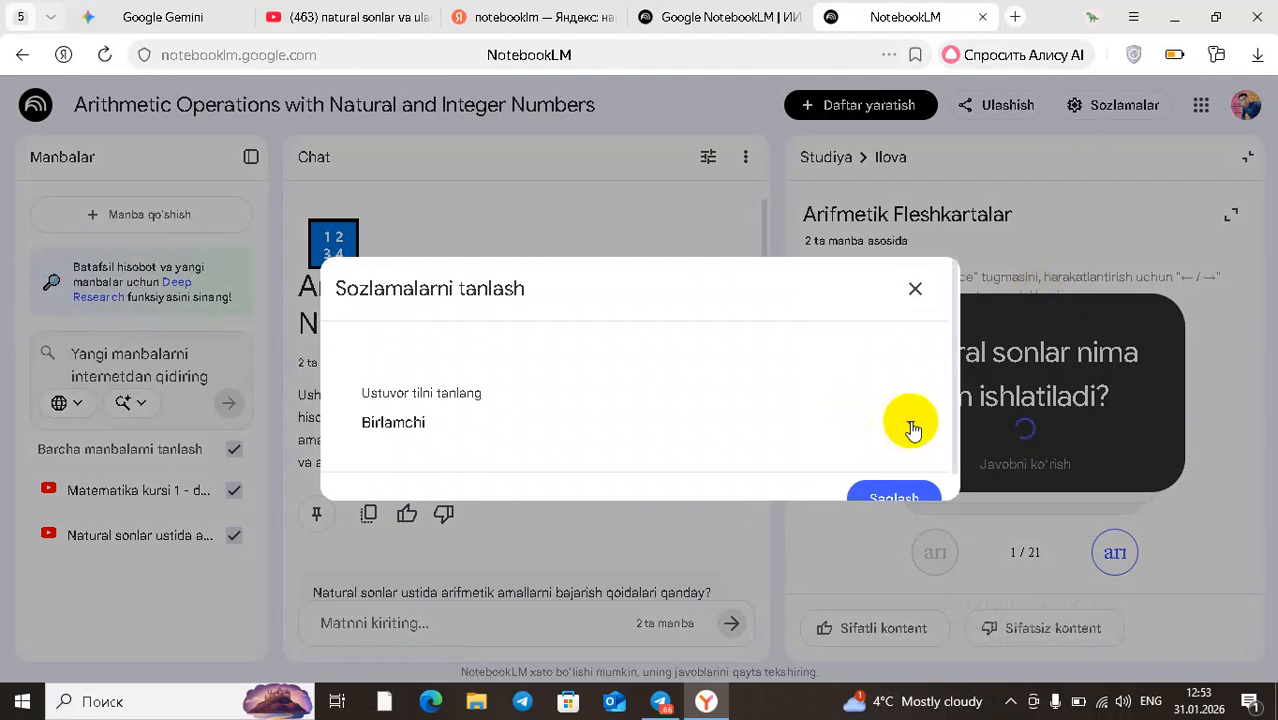
click(912, 428)
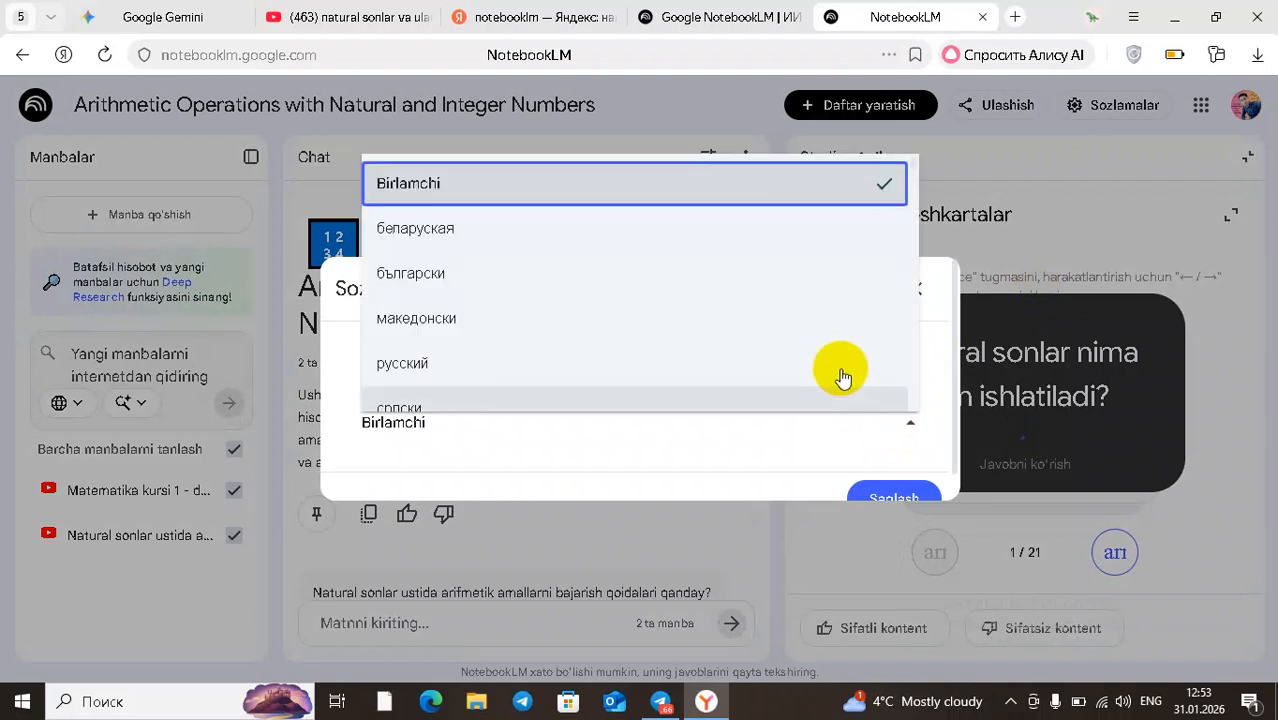
key(Down)
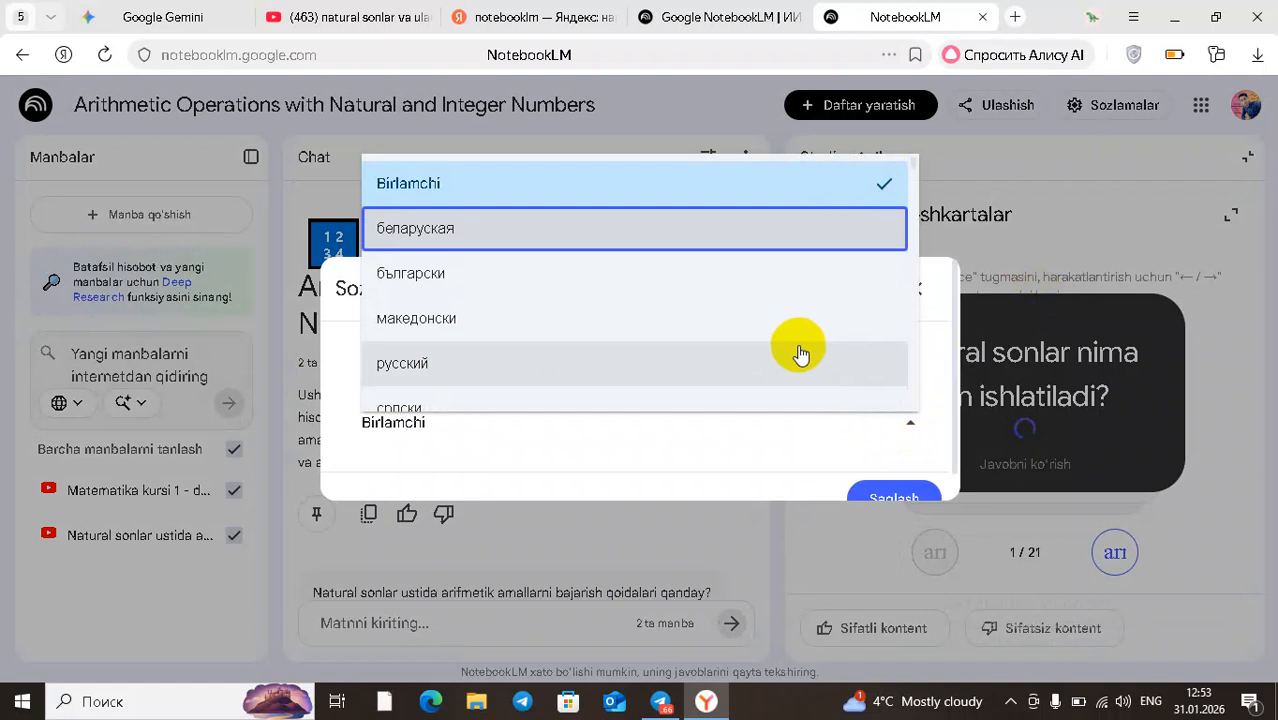
key(Down)
key(Down)
key(Down)
key(Down)
key(Down)
key(Down)
key(Down)
key(Down)
key(Down)
key(Down)
key(Down)
key(Down)
key(Down)
key(Down)
key(Down)
key(Down)
key(Down)
key(Down)
key(Down)
key(Down)
key(Down)
key(Down)
key(Down)
key(Down)
key(Down)
key(Down)
key(Down)
key(Down)
key(Down)
key(Down)
key(Down)
key(Down)
key(Down)
key(Down)
key(Down)
key(Down)
key(Down)
key(Down)
key(Down)
key(Down)
key(Up)
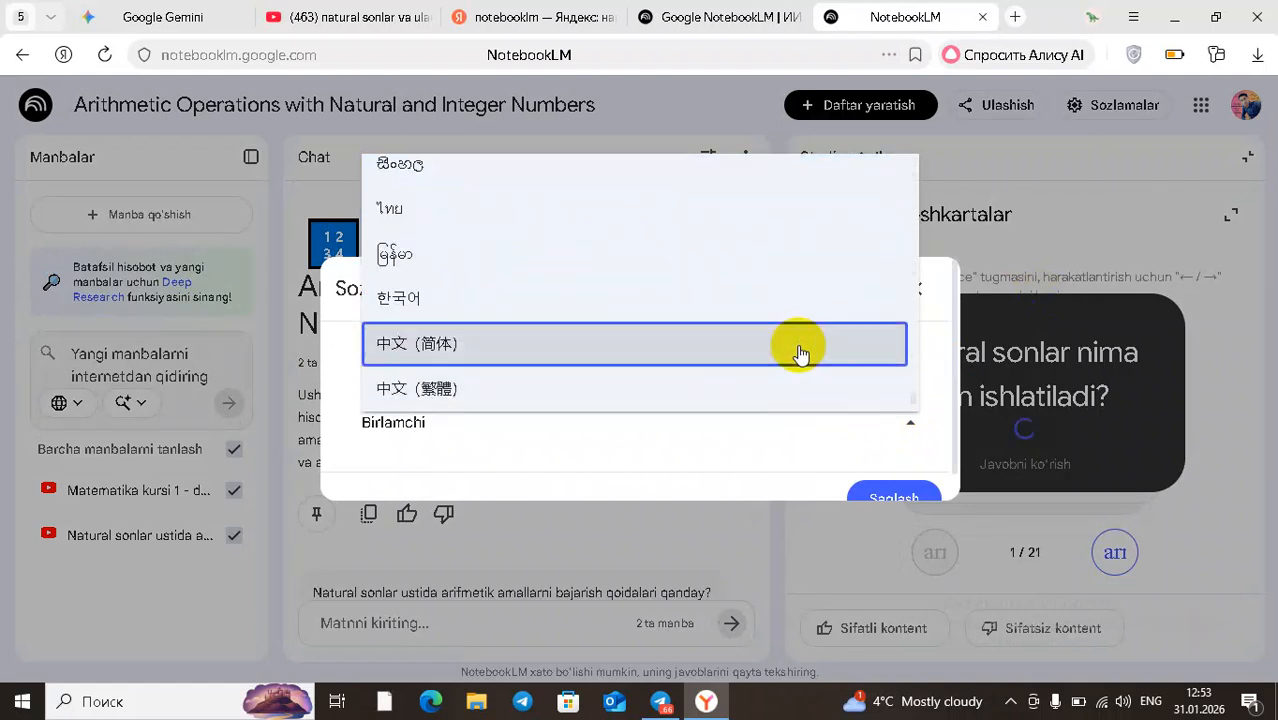
key(Up)
key(Up)
key(Up)
key(Up)
key(Up)
key(Up)
key(Up)
key(Up)
key(Up)
key(Up)
key(Up)
key(Up)
key(Up)
key(Up)
key(Up)
key(Up)
key(Up)
key(Up)
key(Up)
key(Up)
key(Up)
key(Up)
key(Up)
key(Up)
key(Up)
key(Up)
key(Up)
key(Up)
key(Up)
key(Up)
key(Up)
key(Up)
key(Up)
key(Up)
key(Up)
key(Up)
key(Up)
key(Up)
key(Up)
key(Up)
key(Up)
key(Up)
key(Up)
key(Up)
key(Up)
key(Up)
key(Up)
key(Up)
key(Up)
key(Up)
key(Up)
key(Up)
key(Up)
key(Up)
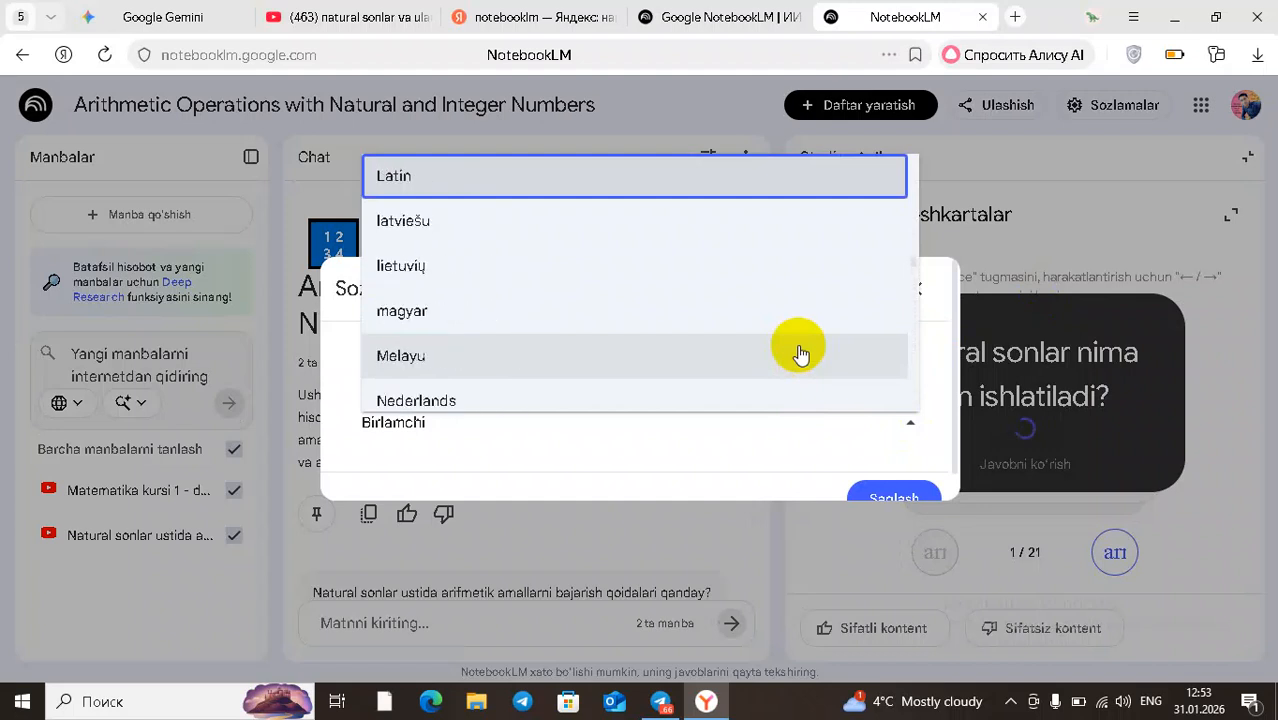
key(Up)
key(Down)
key(Down)
key(Down)
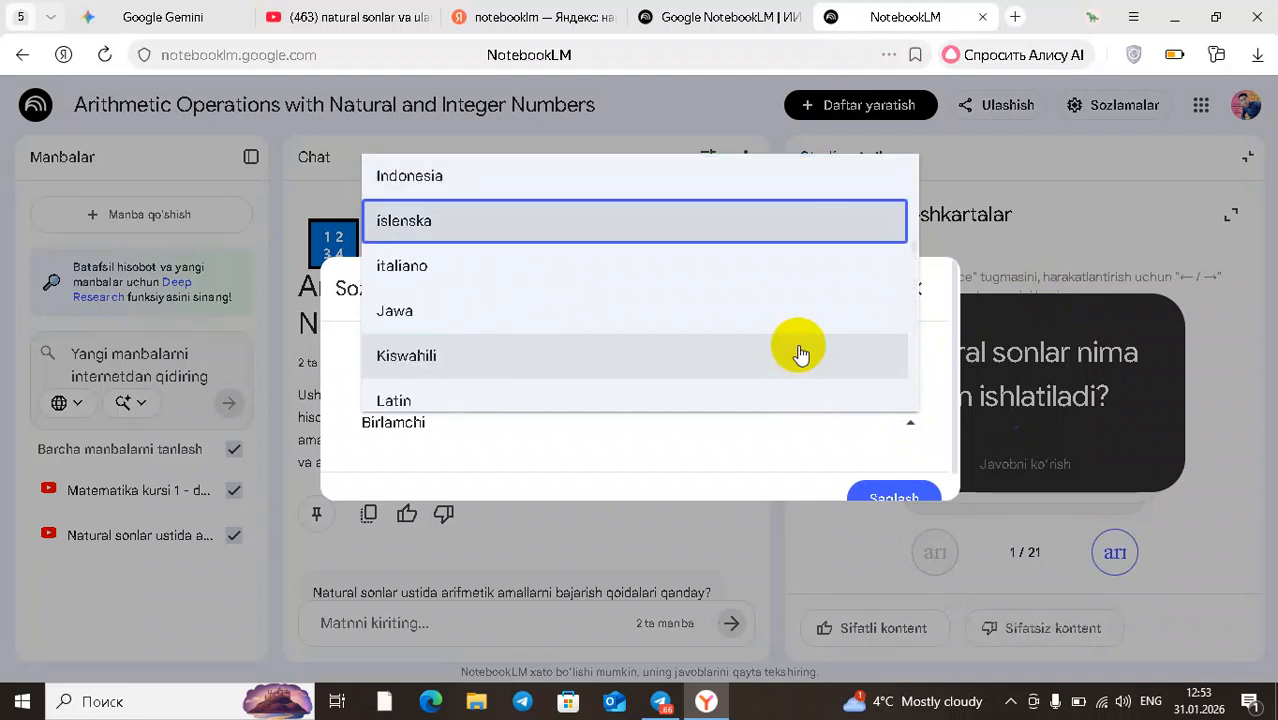
key(Down)
key(Down)
key(Down)
key(Up)
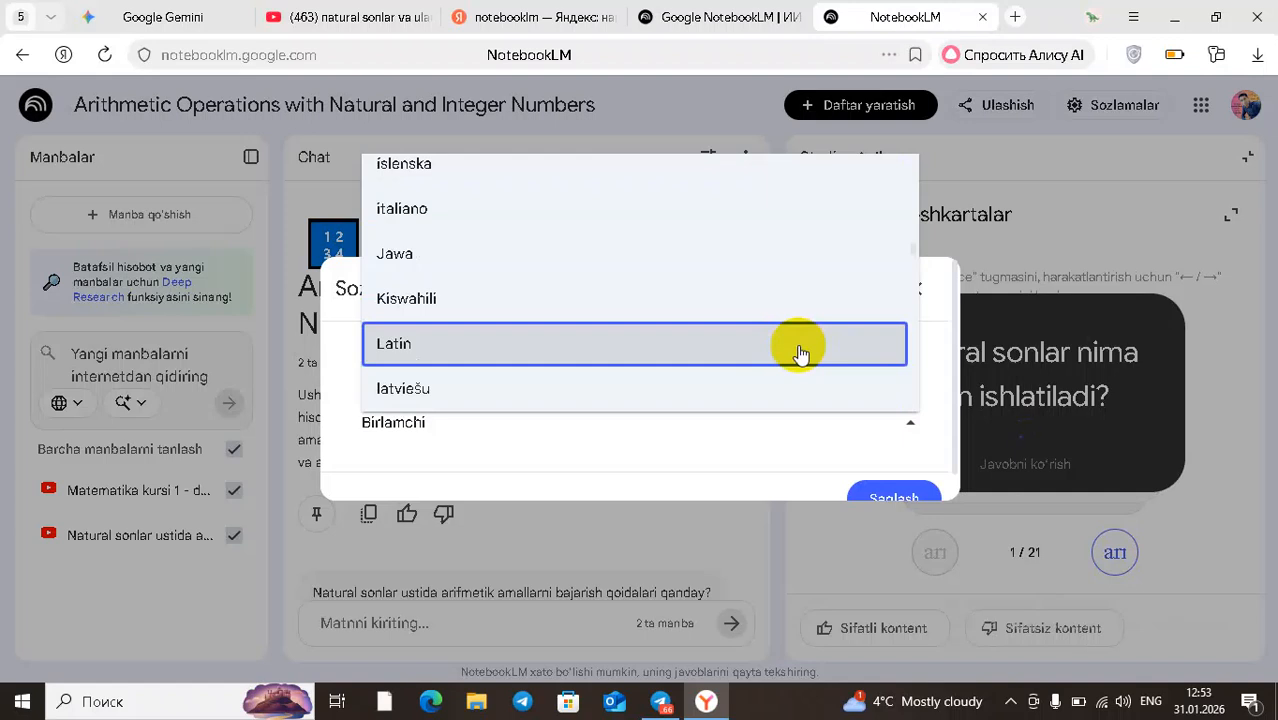
key(Up)
key(Up)
key(Up)
key(Up)
key(Up)
key(Up)
key(Up)
key(Up)
key(Up)
key(Up)
key(Up)
key(Up)
key(Up)
key(Up)
key(Up)
key(Up)
key(Up)
key(Up)
key(Up)
key(Up)
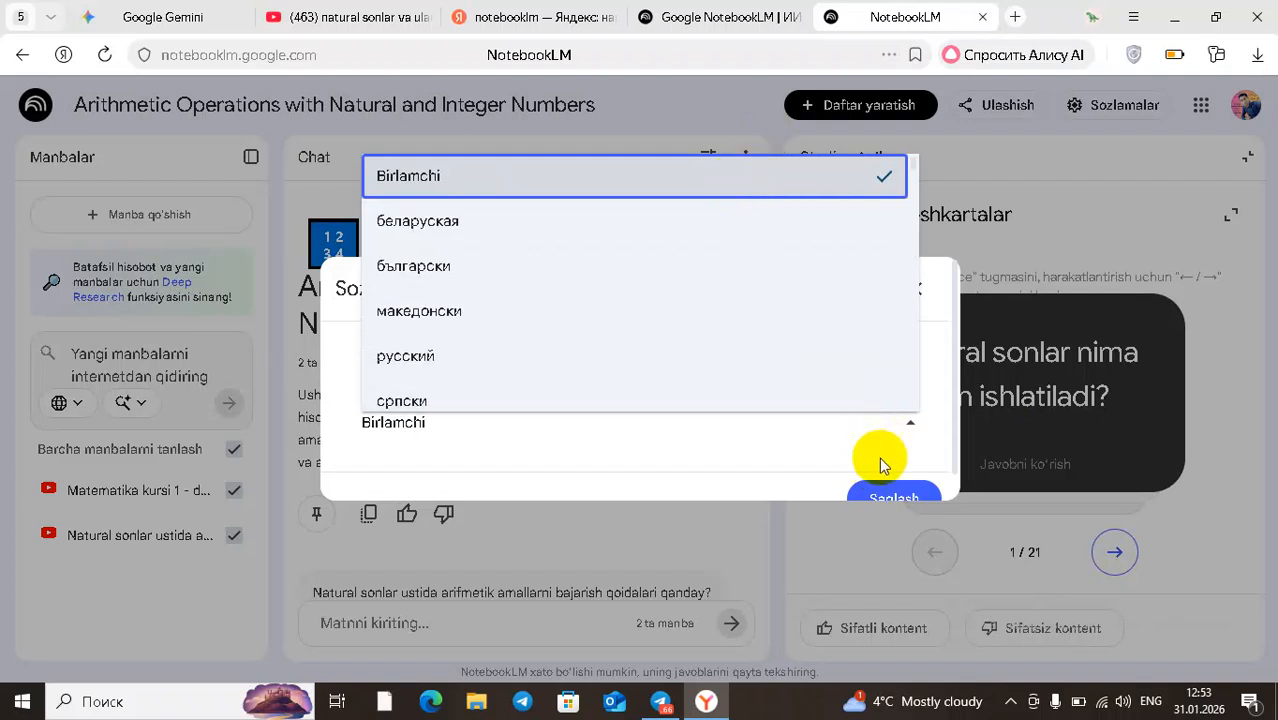
click(880, 494)
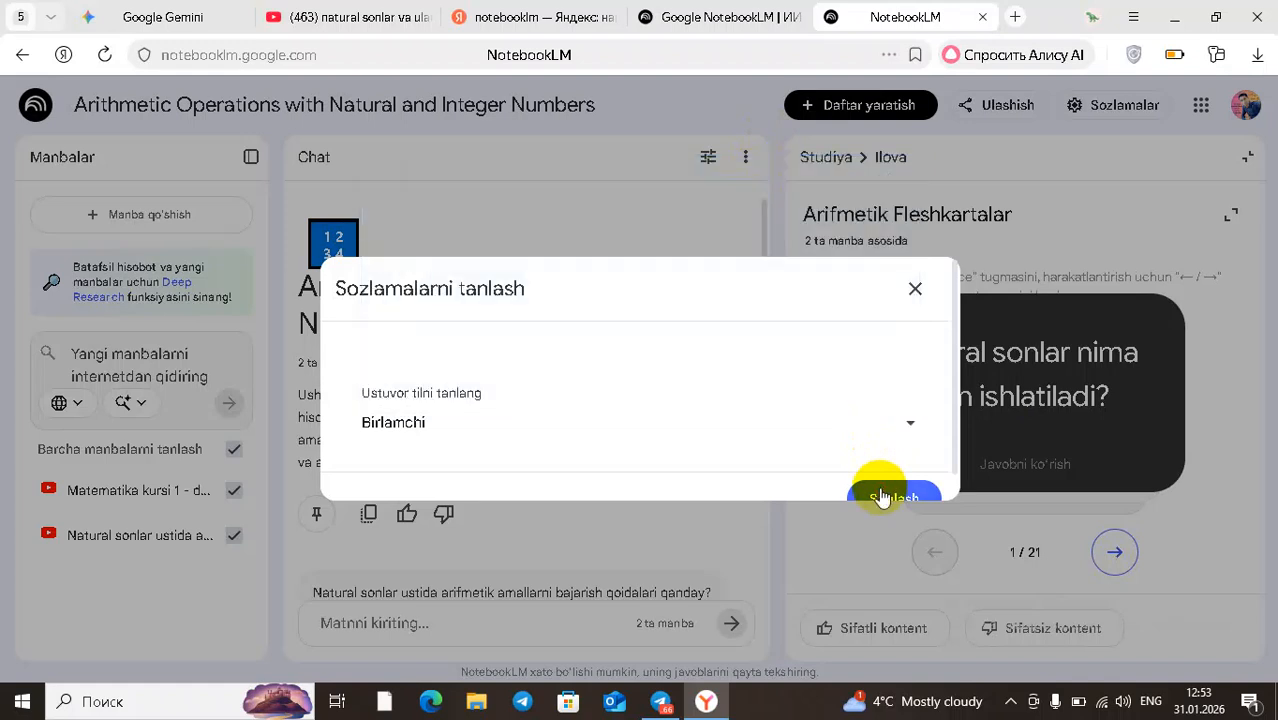
click(882, 497)
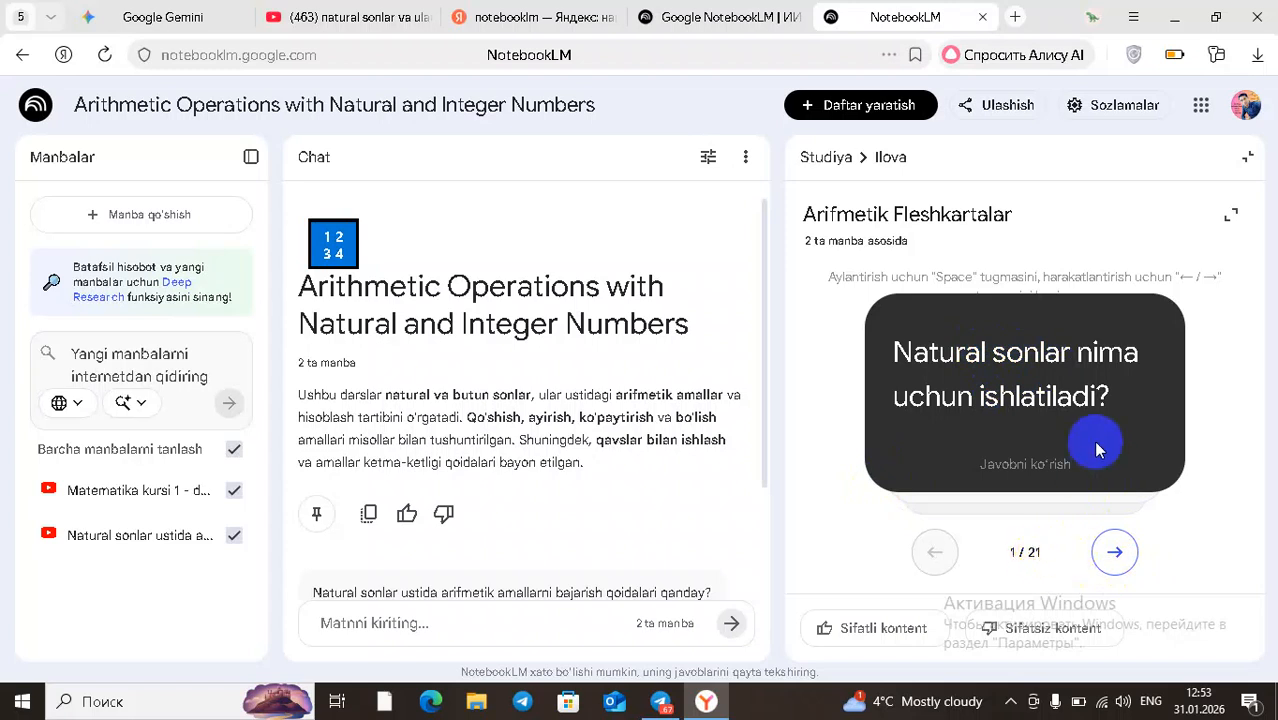
Reveal the answers of the first two flashcards, advance to the third card and close the set
click(1015, 477)
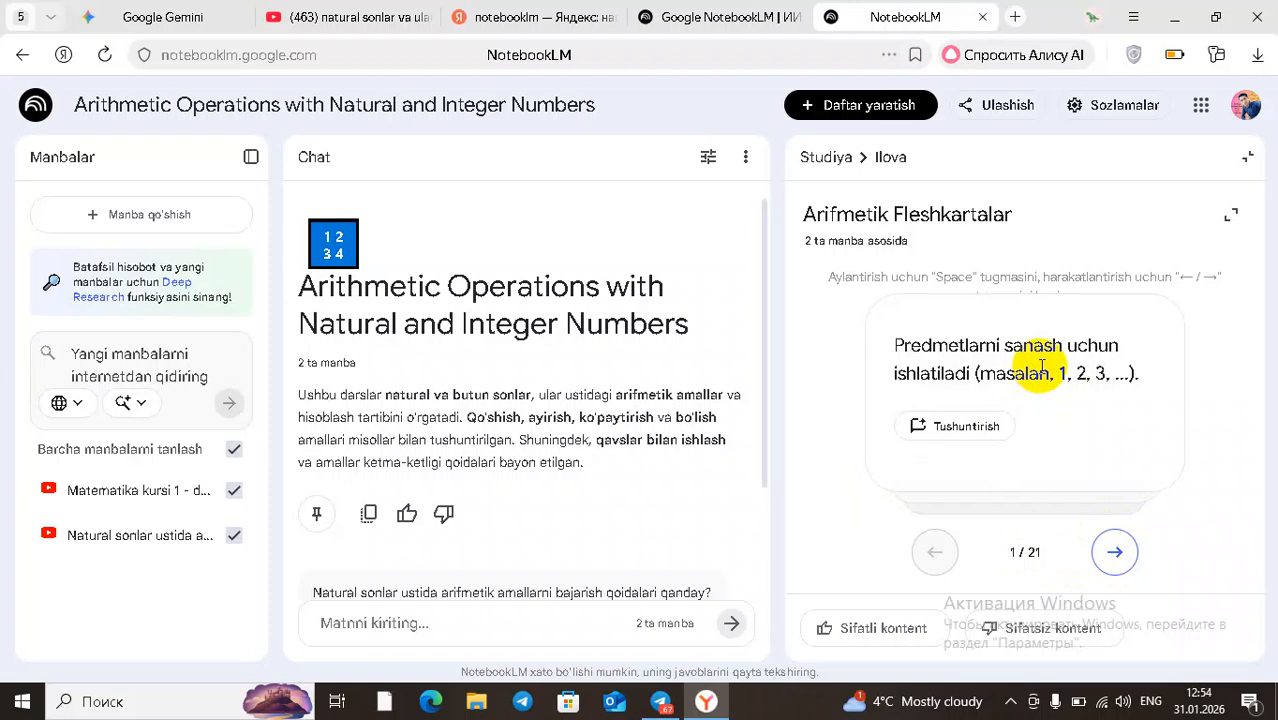
click(1120, 551)
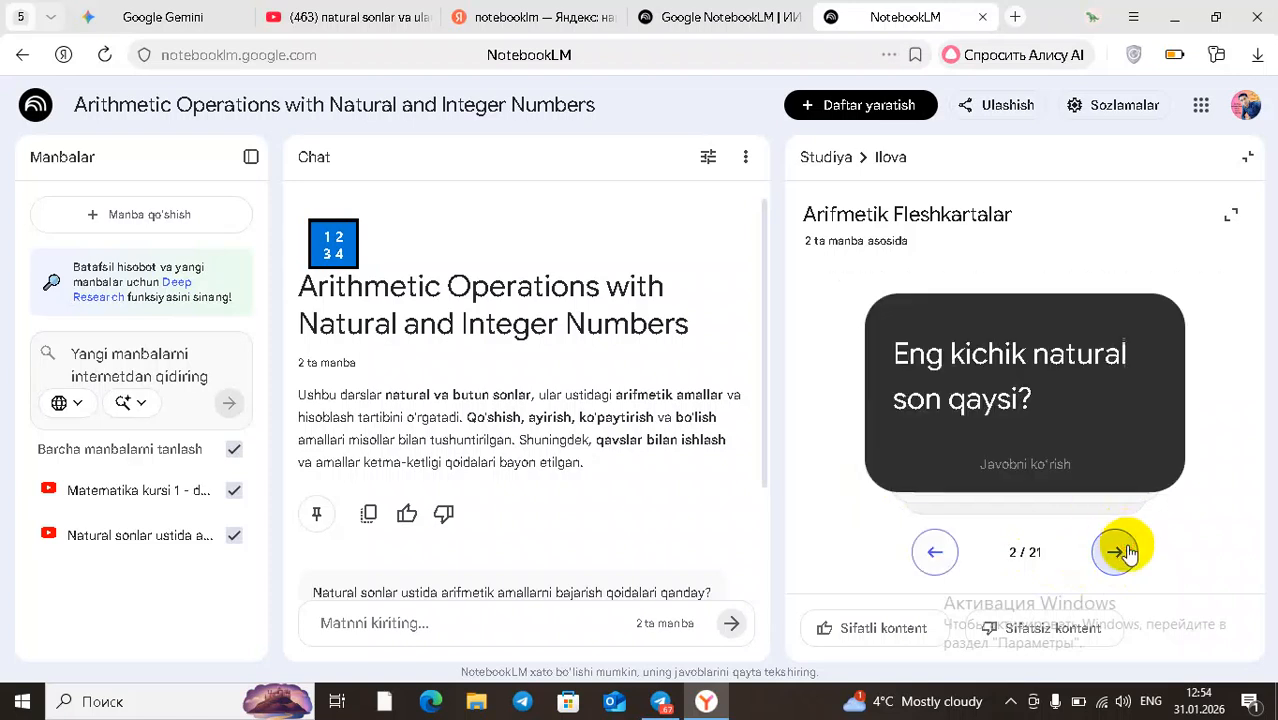
click(1037, 468)
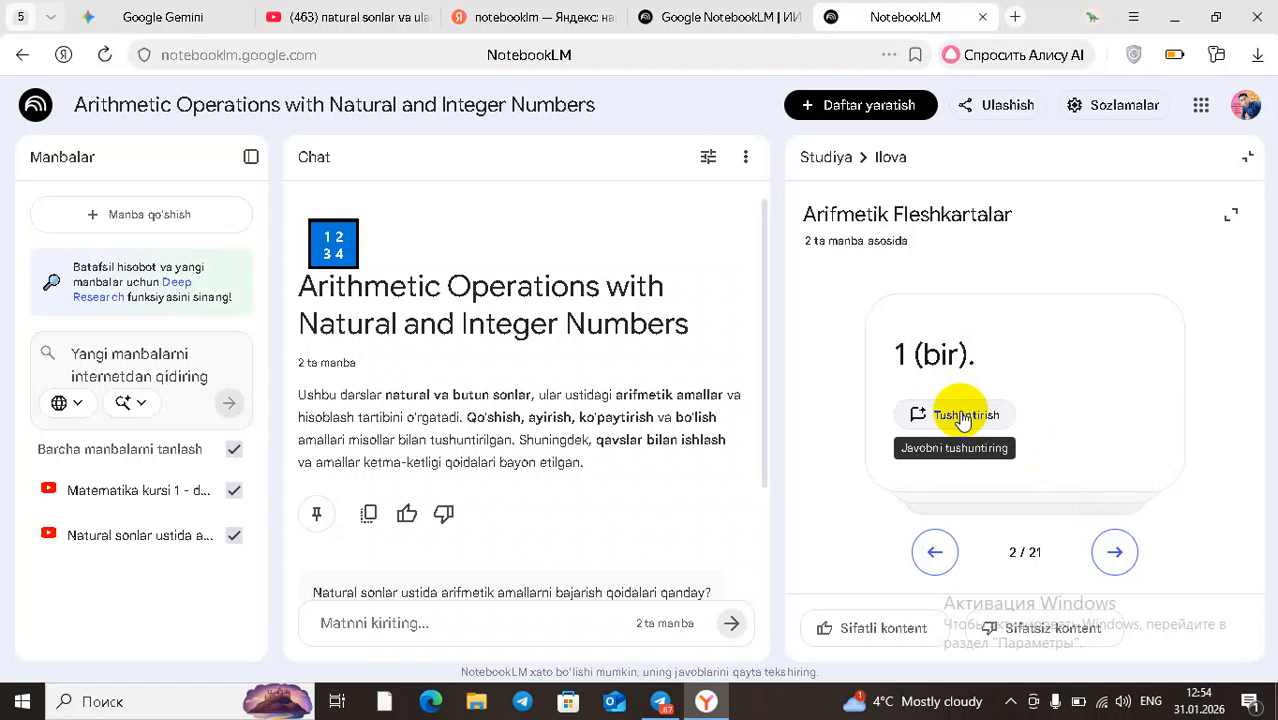
click(1113, 552)
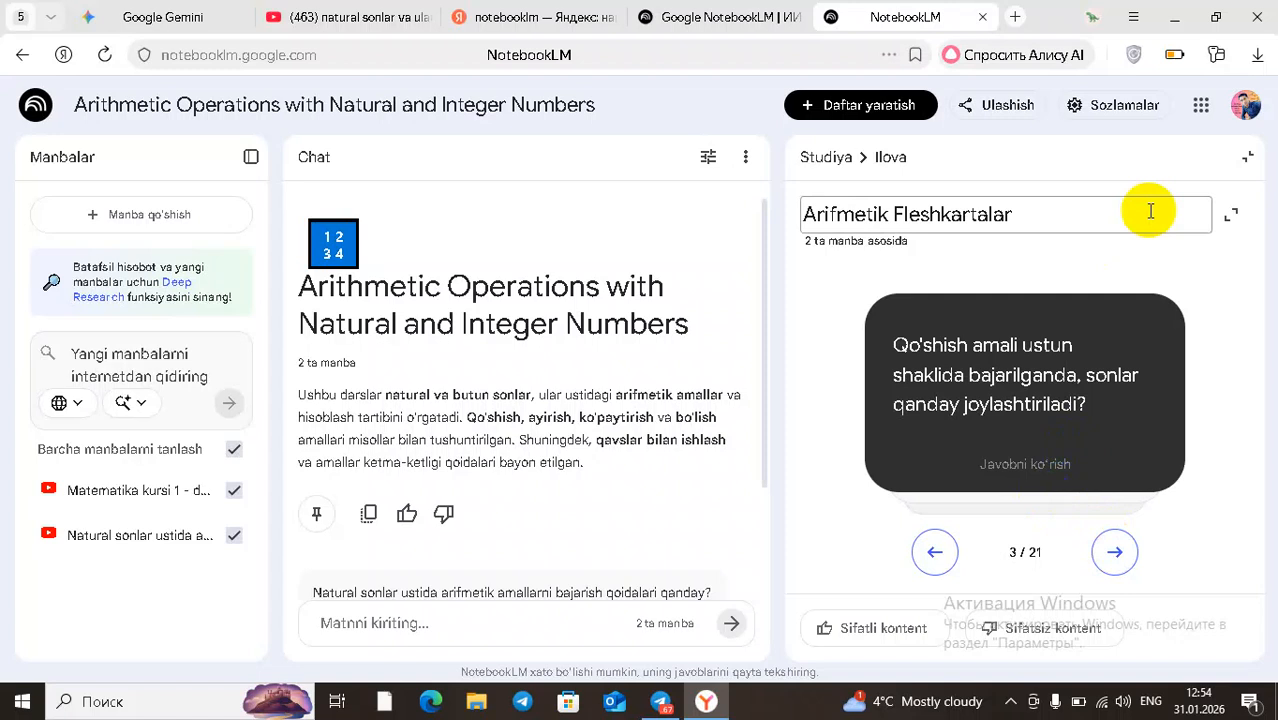
click(1245, 160)
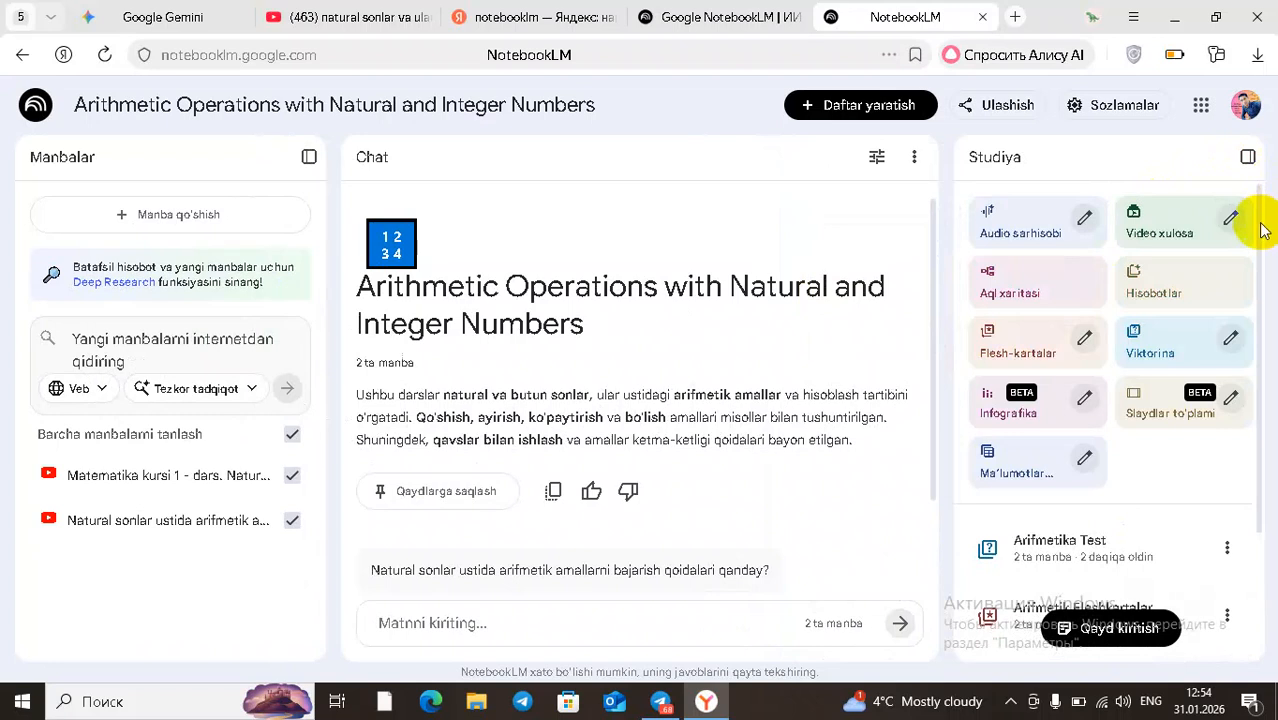
Open the Arifmetika Test quiz, answer the first question with option D (0) and go to the second question
drag(1264, 251, 1255, 374)
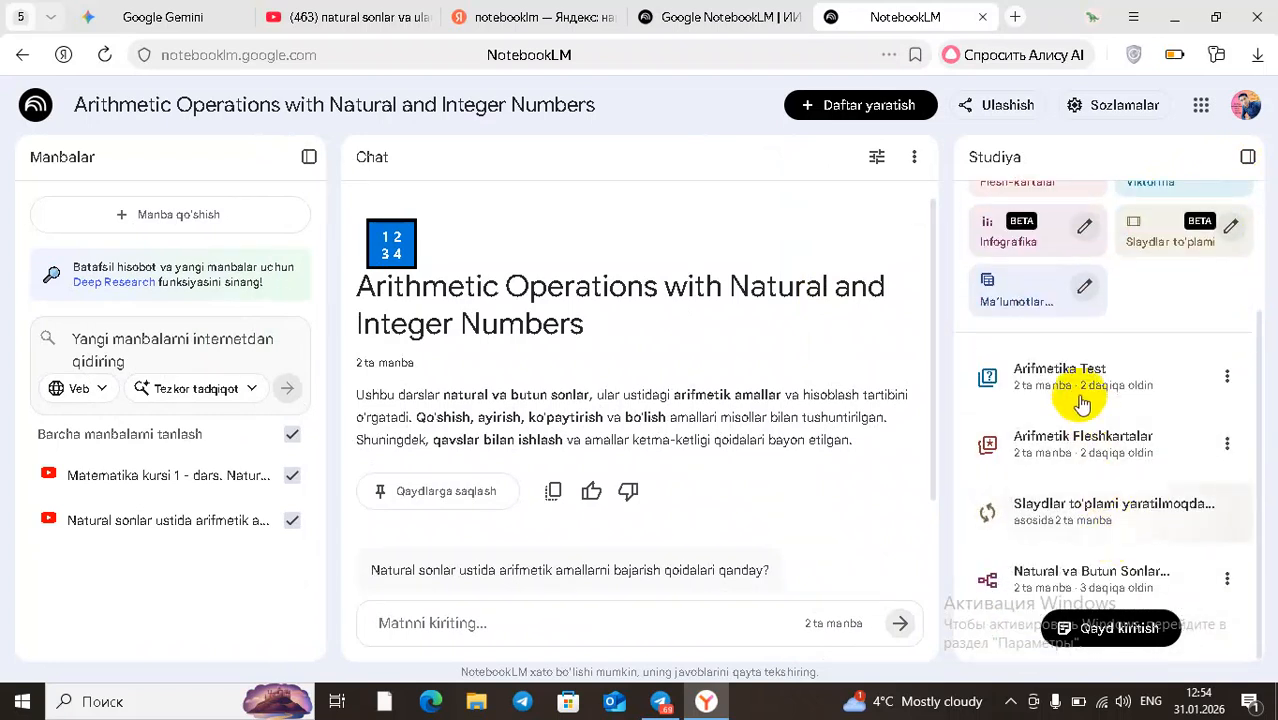
click(1058, 386)
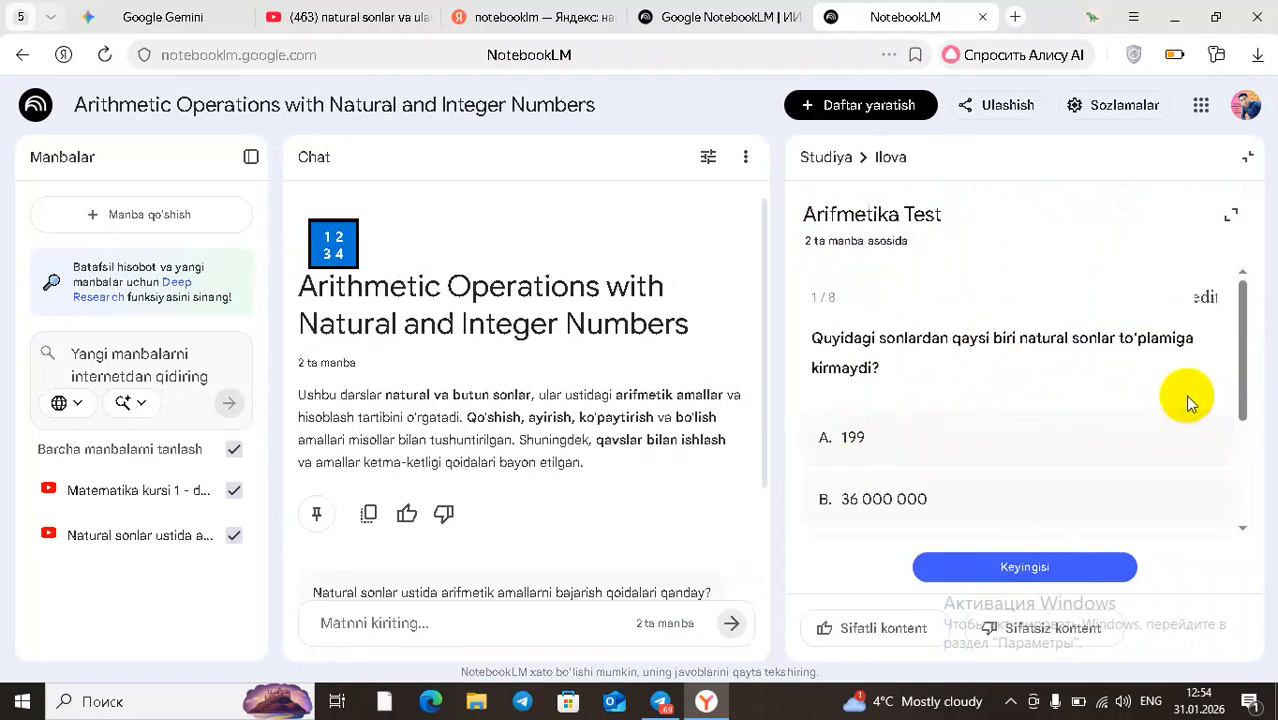
drag(1247, 395, 1240, 517)
click(985, 441)
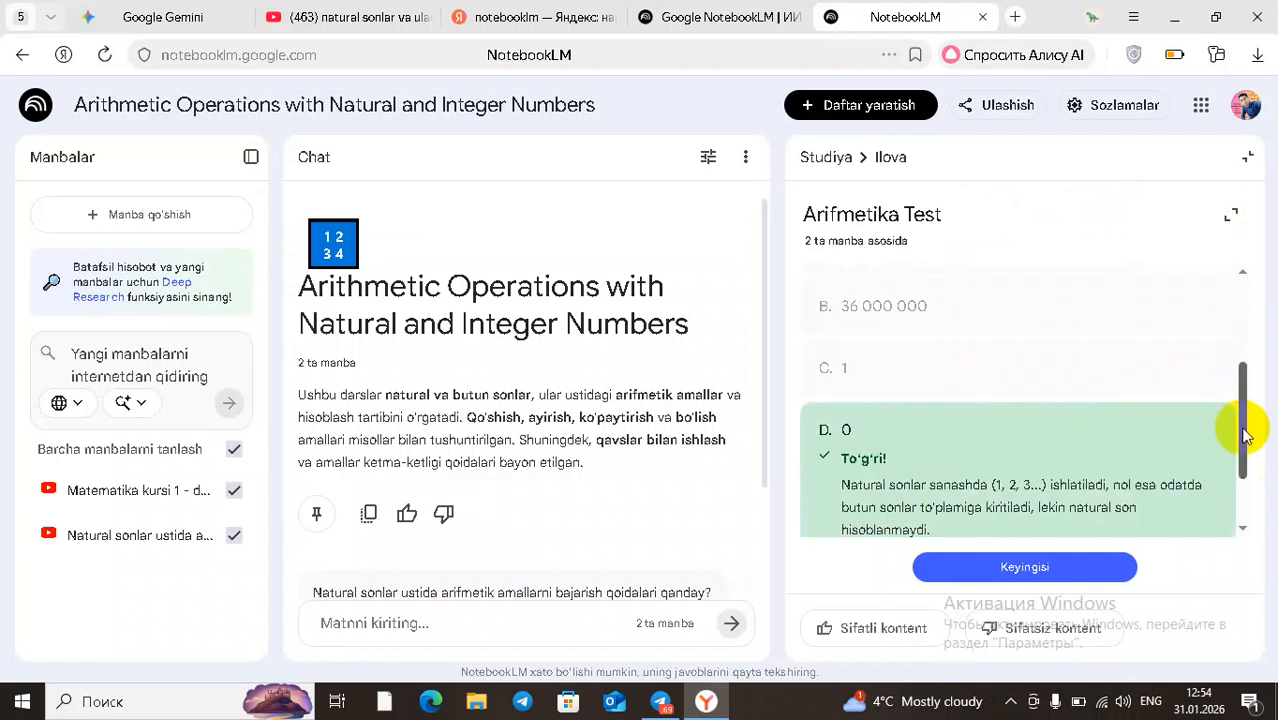
drag(1243, 430, 1241, 522)
click(1057, 575)
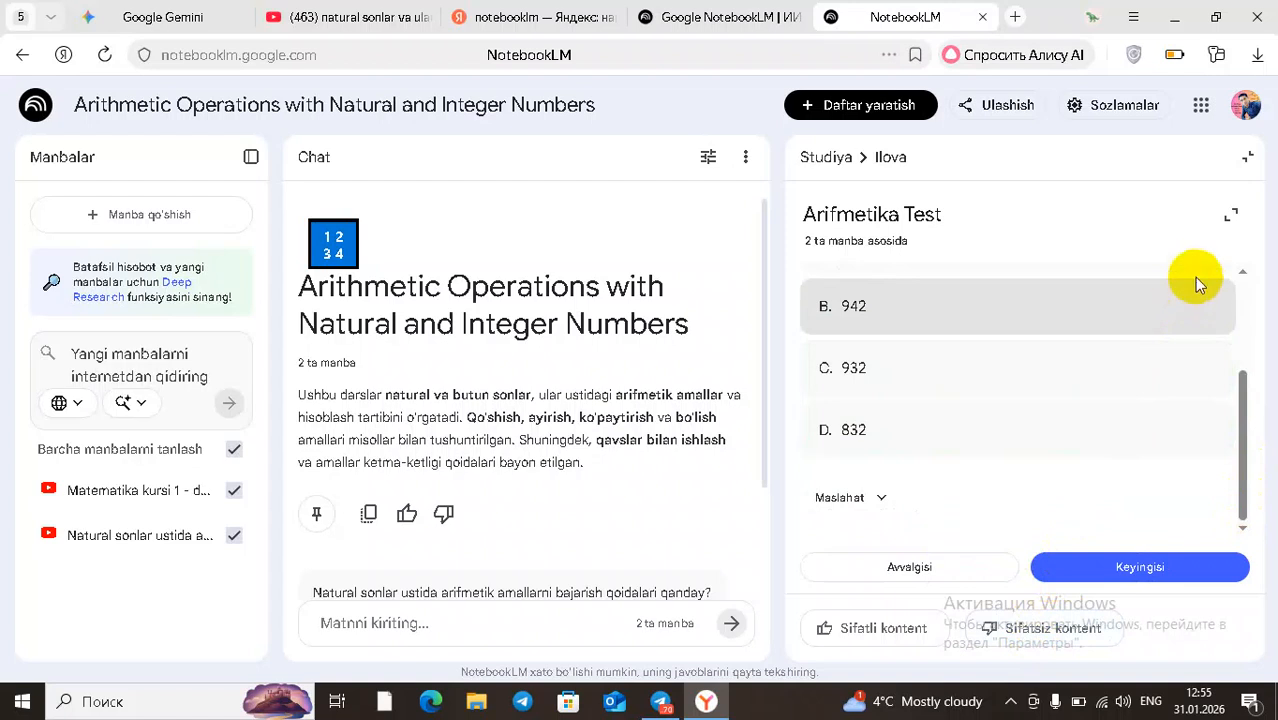
Enlarge the quiz to the full view, skip ahead to question 4 without answering and close the quiz
click(1233, 220)
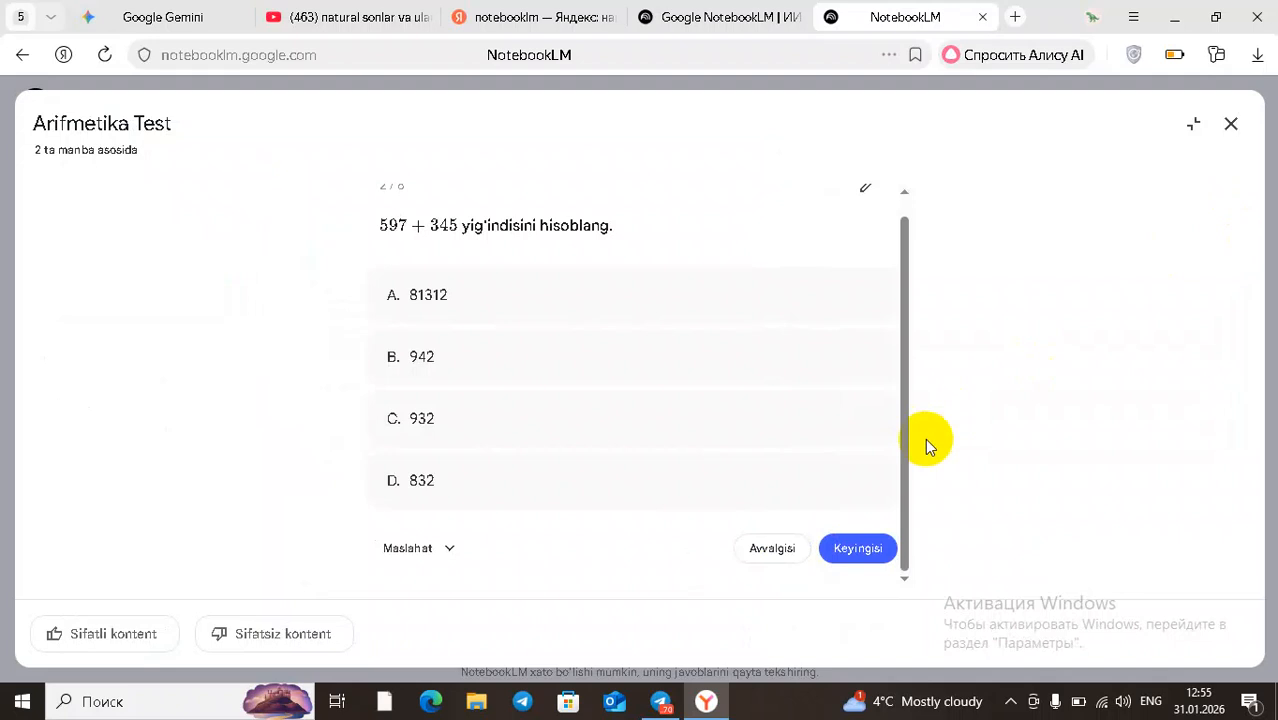
click(852, 550)
click(852, 550)
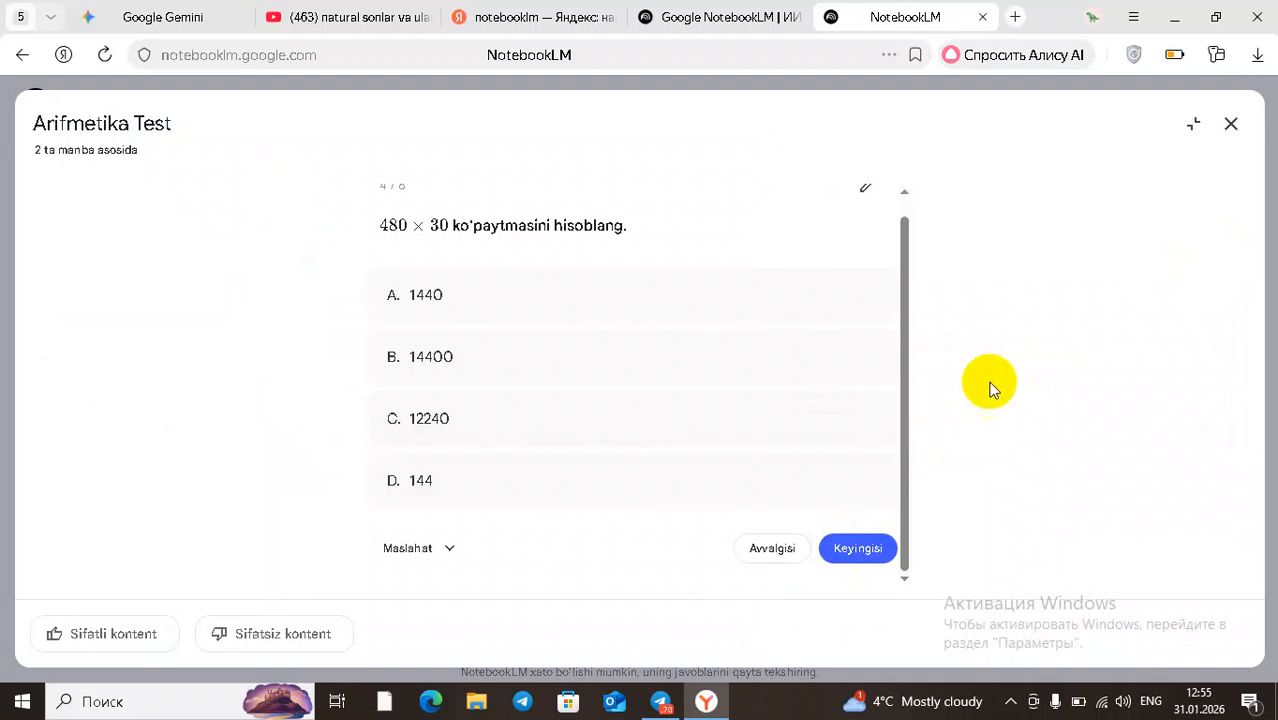
click(1233, 122)
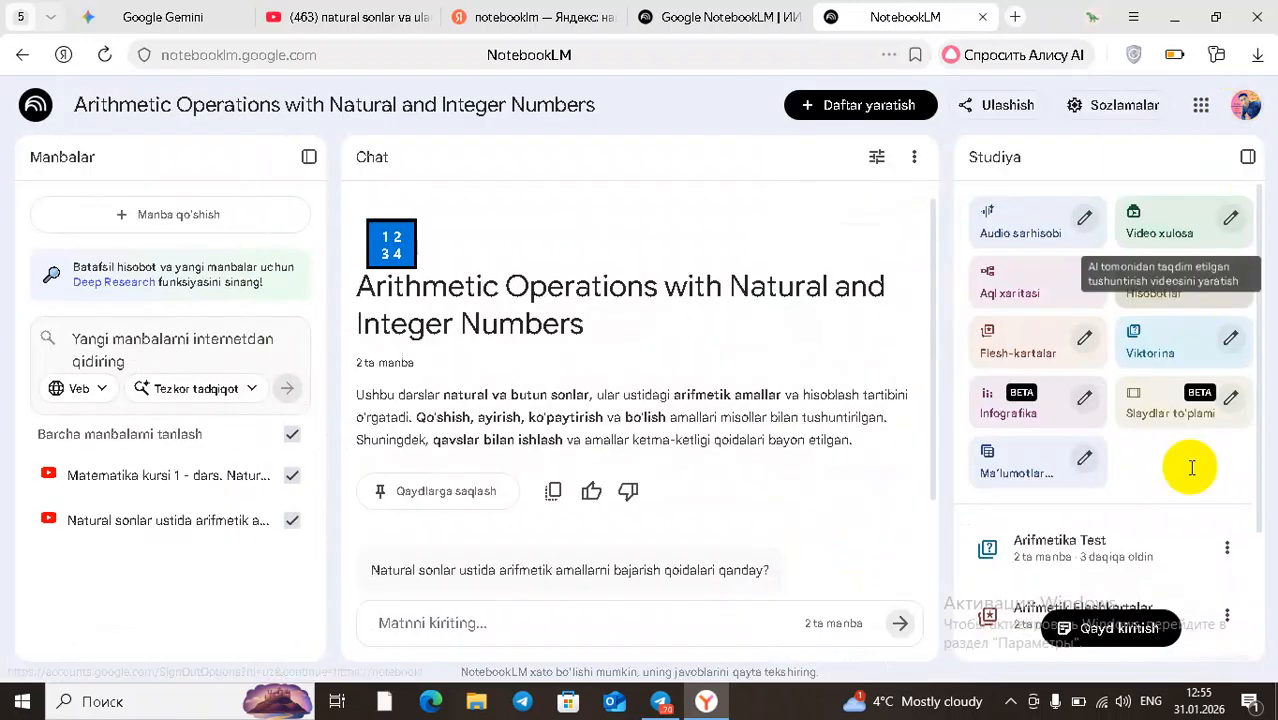
Open the Matematika Asoslari Qoidalari Qo'llanmasi slide deck in the enlarged view and view slides 2 and 3
drag(1260, 470, 1262, 571)
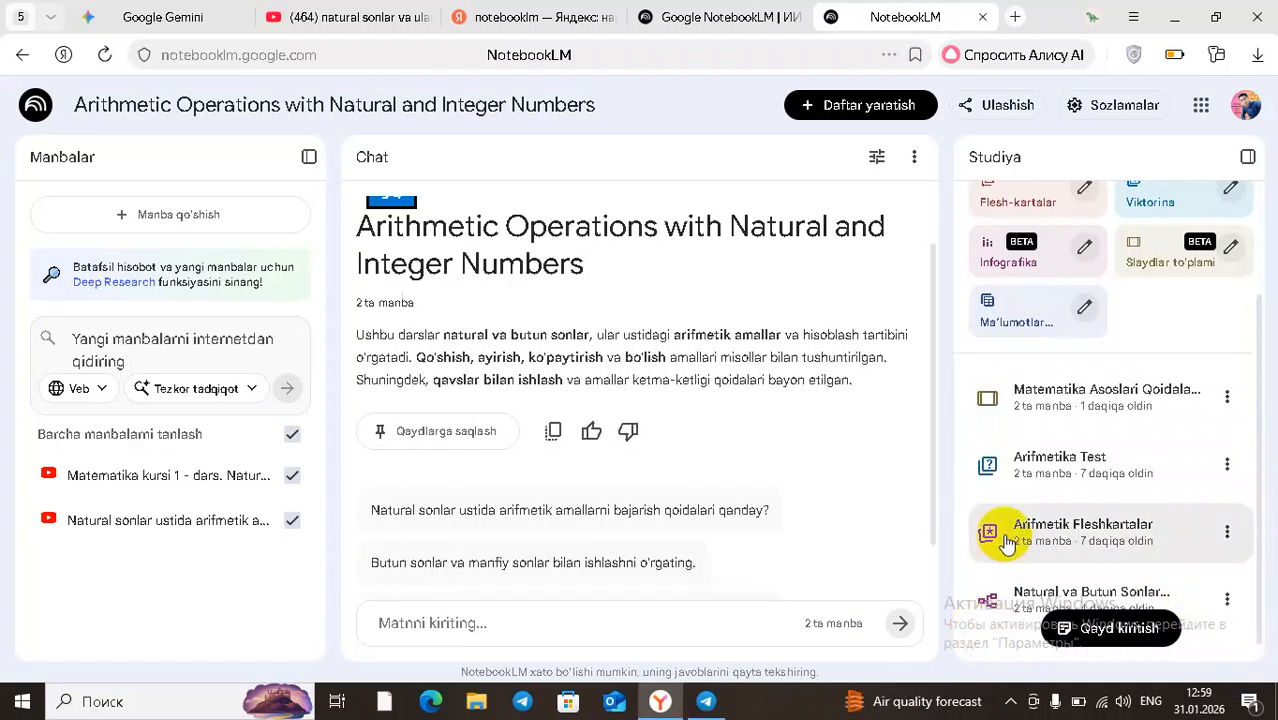
click(1096, 414)
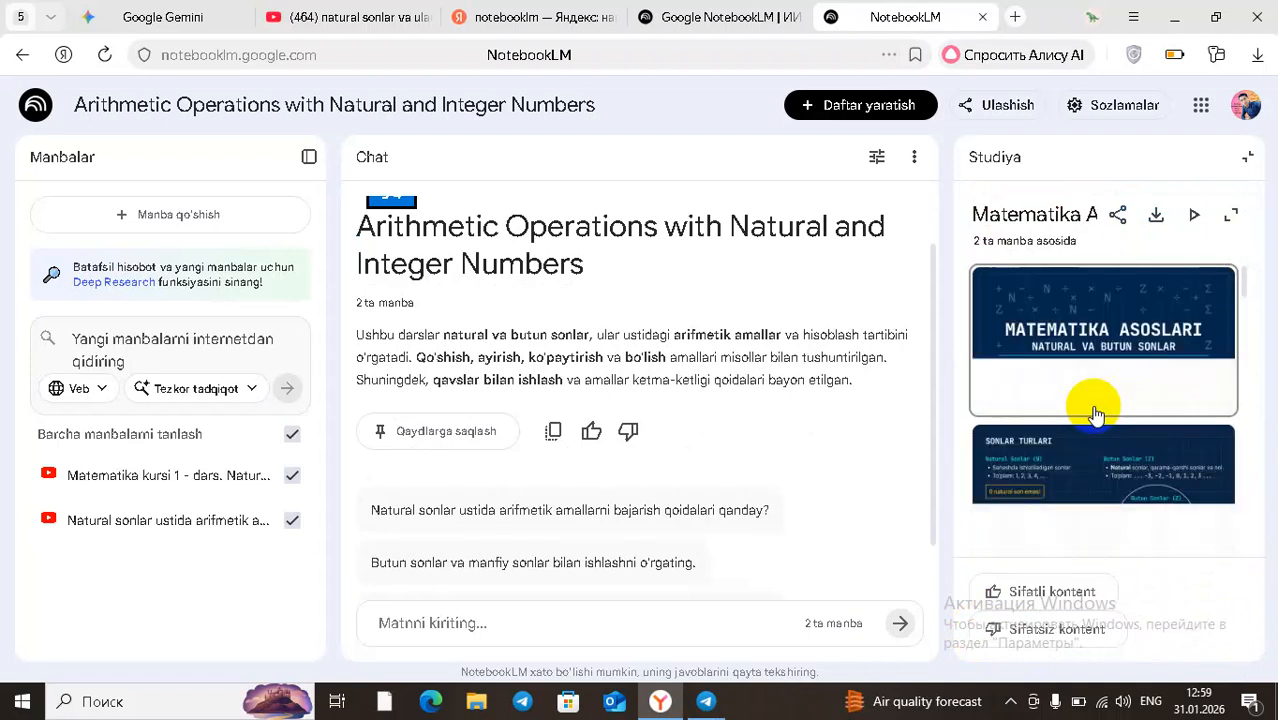
click(1230, 218)
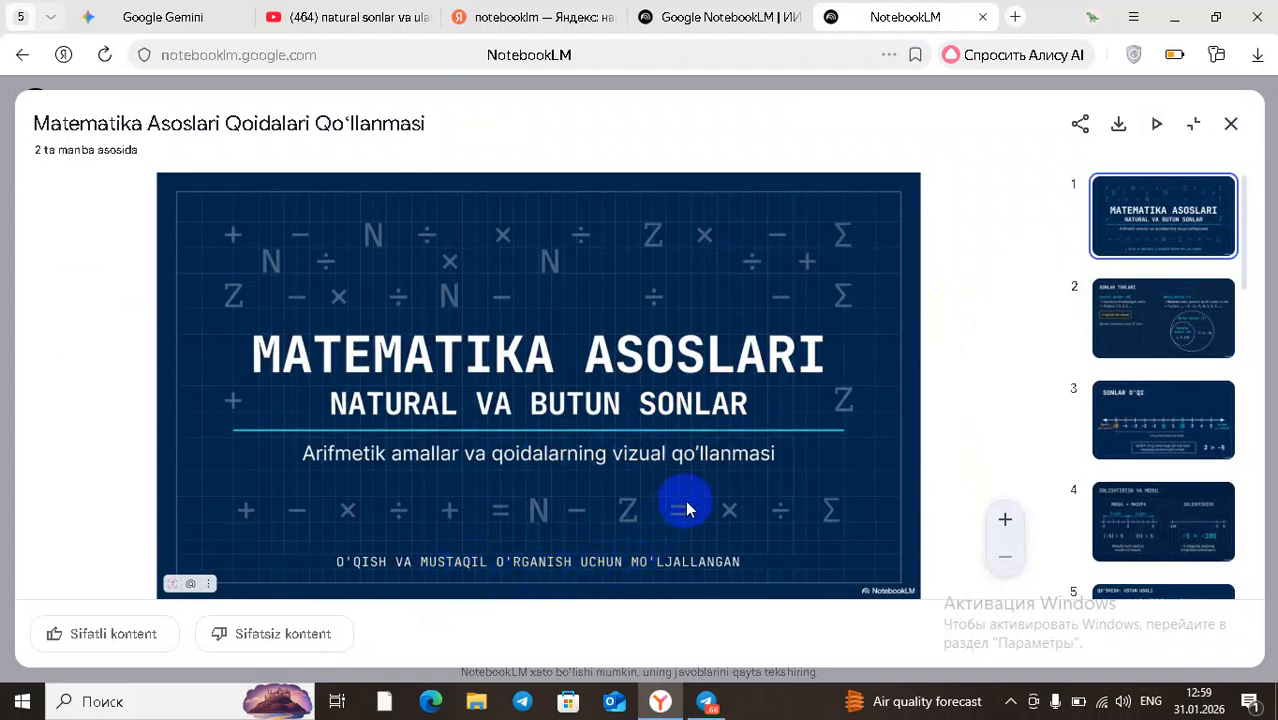
click(1167, 340)
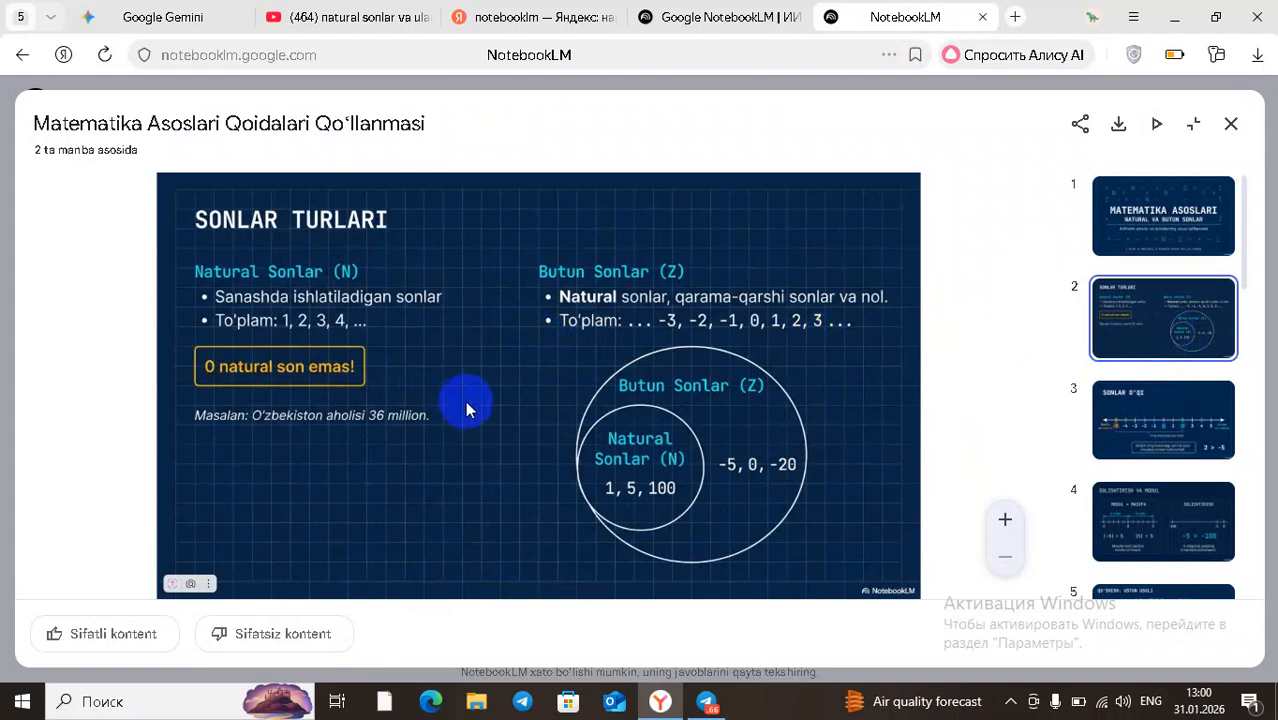
click(1166, 404)
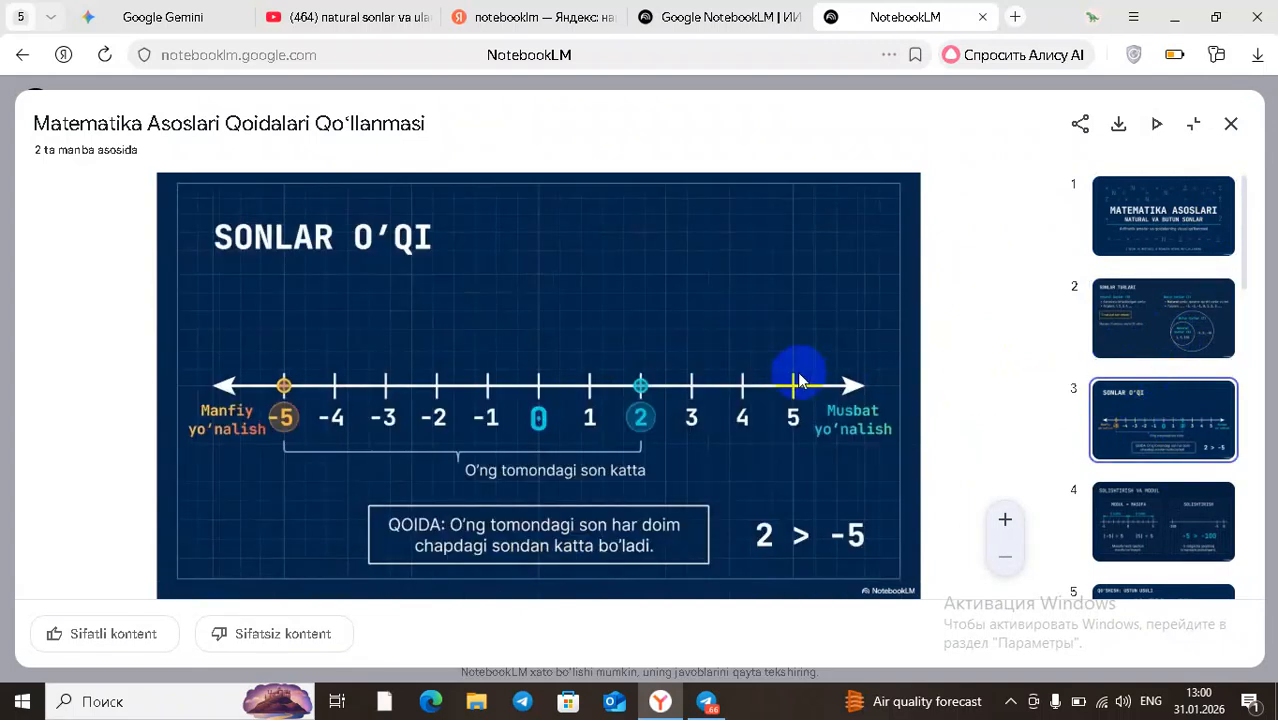